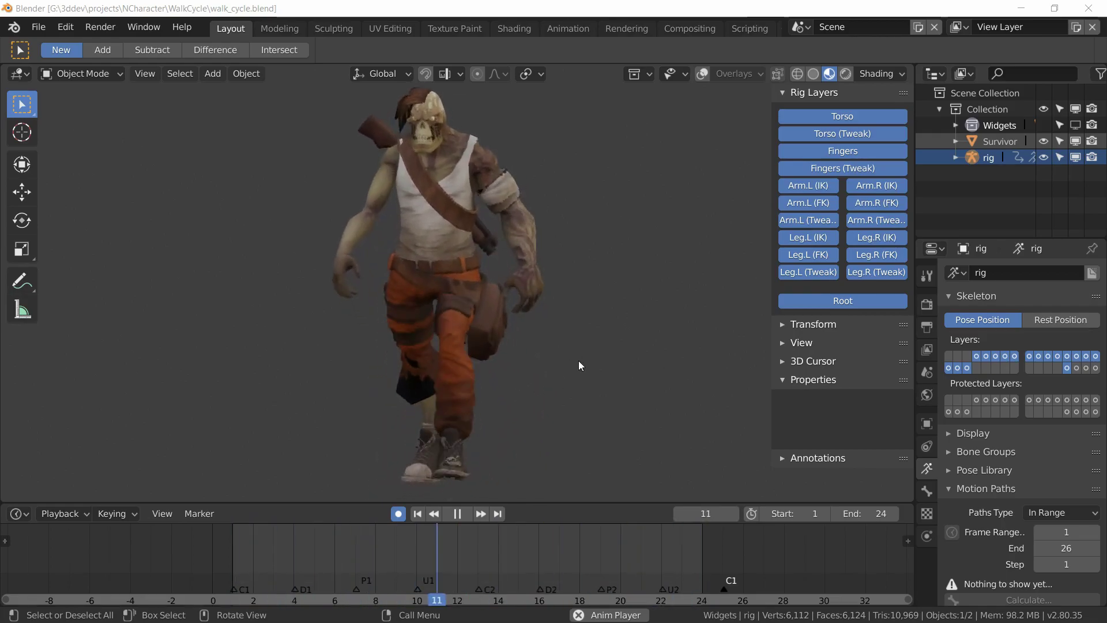
# - Stop the survivor walk cycle playback so it rests on frame 8
pyautogui.press('space')
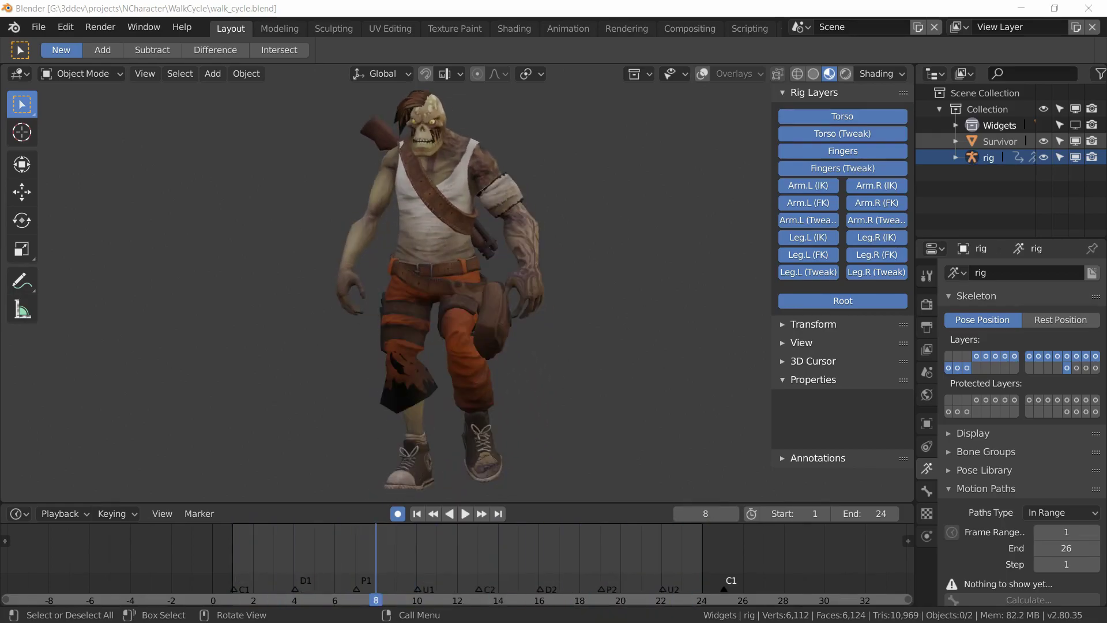
# - In the Animation workspace, make the lower area a Dope Sheet and the upper a Graph Editor
pyautogui.click(569, 29)
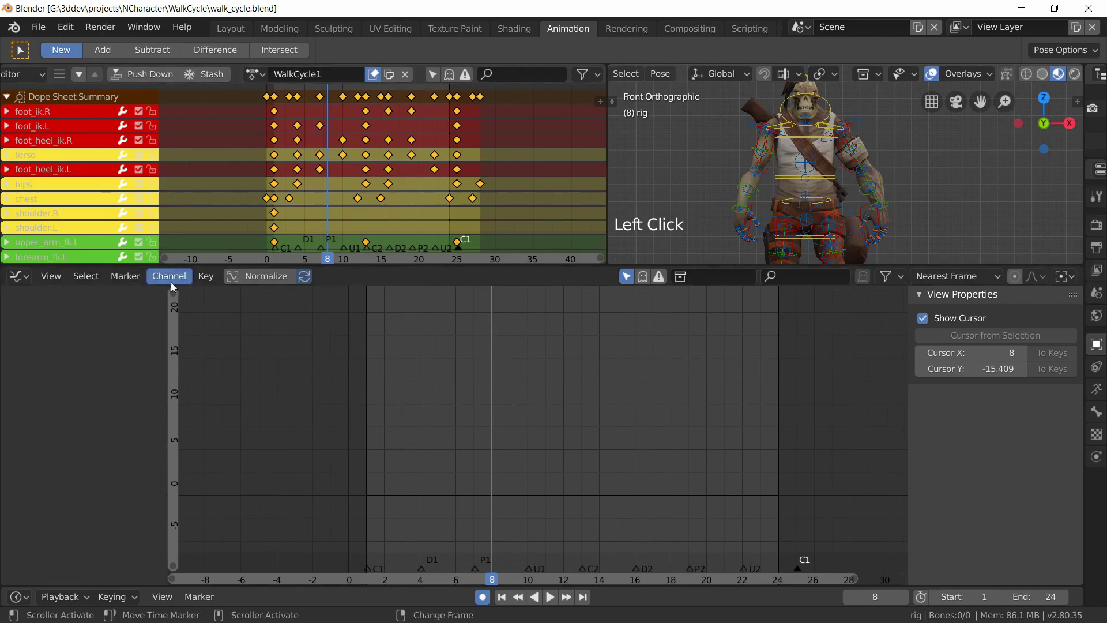
pyautogui.click(22, 275)
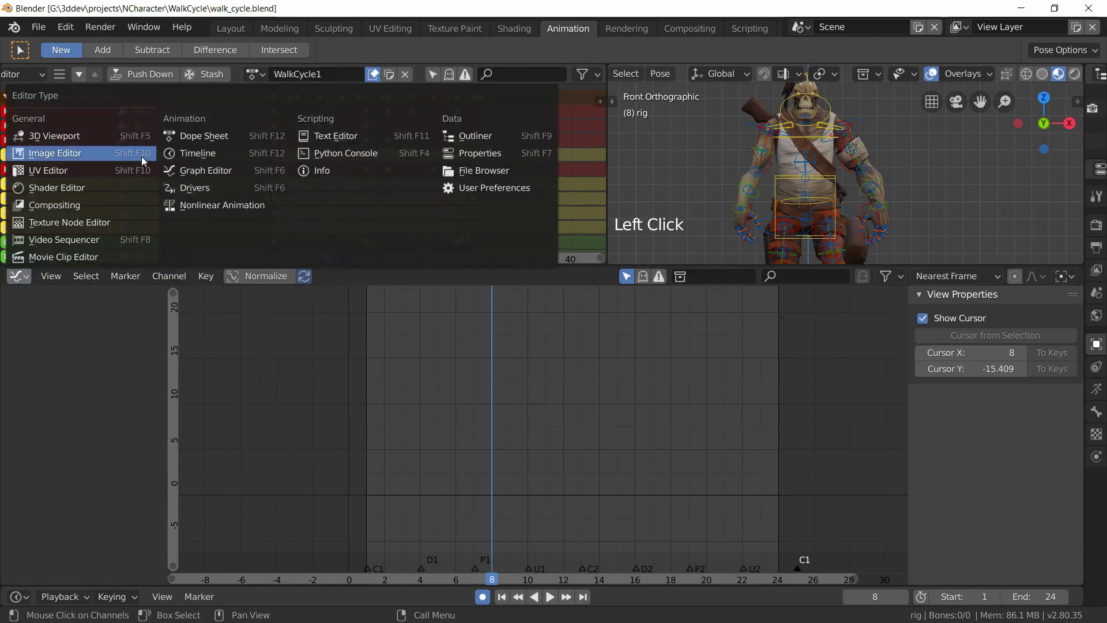
pyautogui.click(220, 136)
pyautogui.scroll(3, 58, 75)
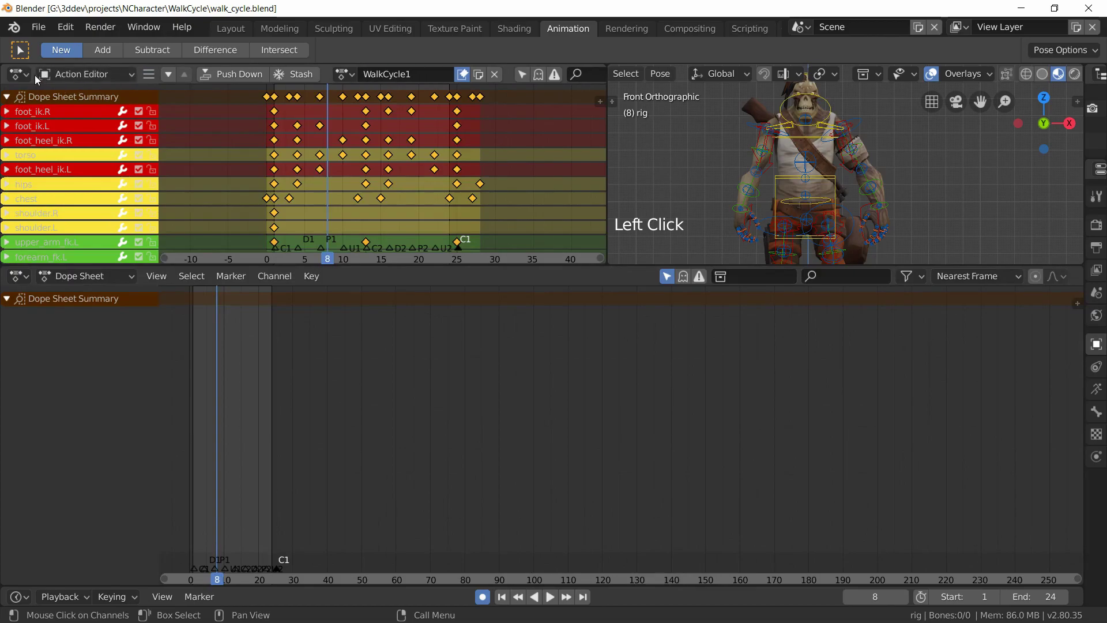
pyautogui.click(19, 73)
pyautogui.click(197, 168)
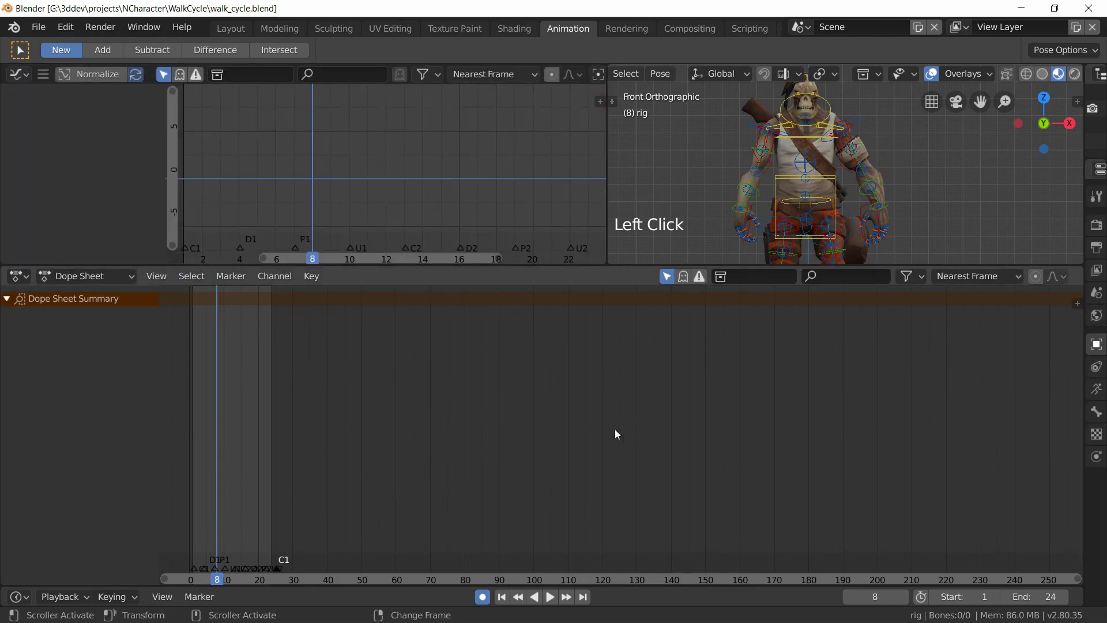
# - Frame the dope sheet on frames 0–30 and select the chest bone to show its keys
pyautogui.moveTo(597, 584); pyautogui.dragTo(354, 583)
pyautogui.scroll(5, 465, 445)
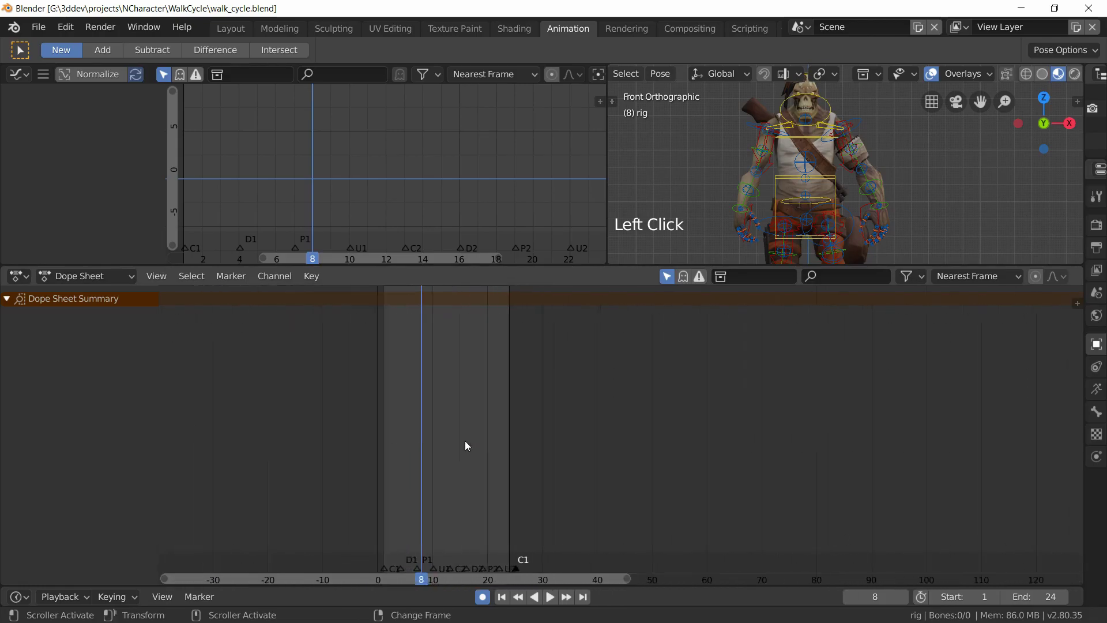
pyautogui.moveTo(420, 586); pyautogui.dragTo(366, 589)
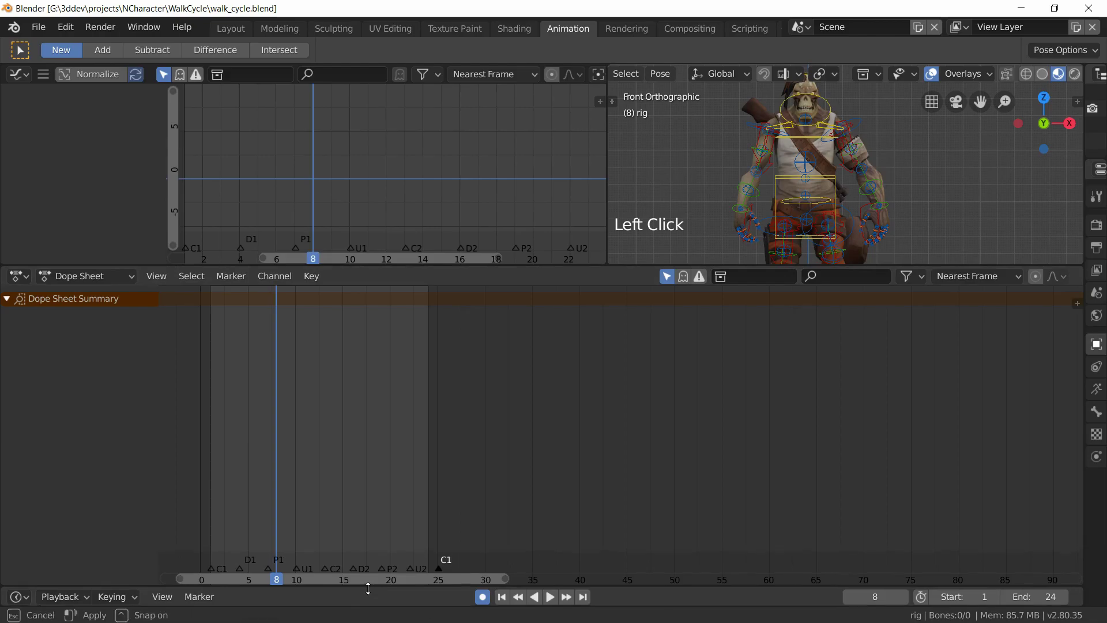
pyautogui.moveTo(366, 575); pyautogui.dragTo(396, 505, button='middle')
pyautogui.scroll(2, 396, 503)
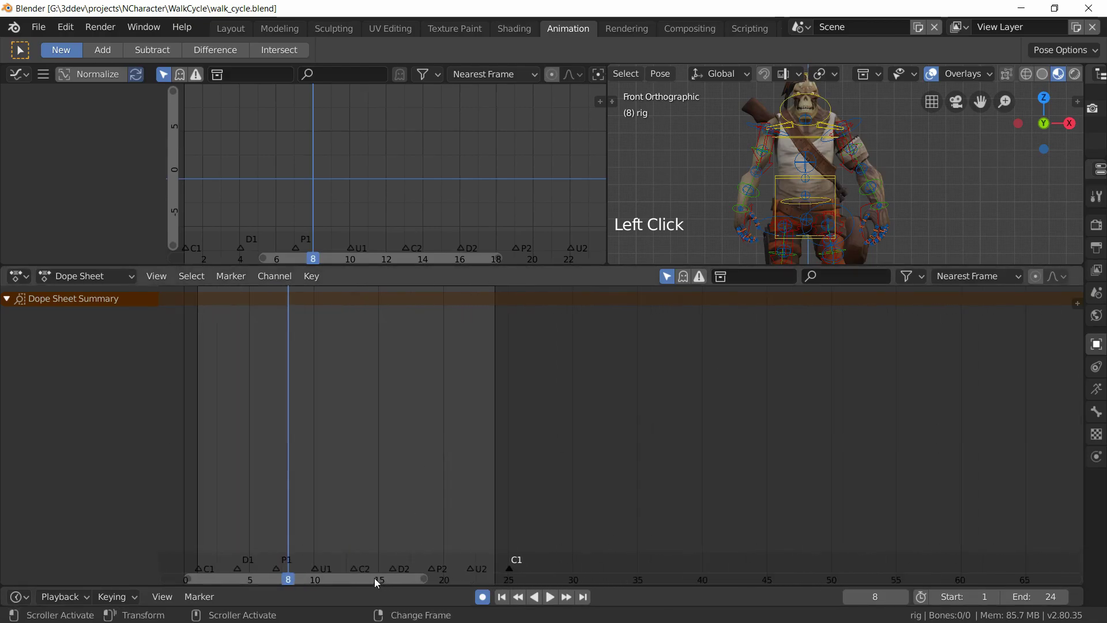
pyautogui.moveTo(374, 579); pyautogui.dragTo(297, 580)
pyautogui.scroll(4, 621, 419)
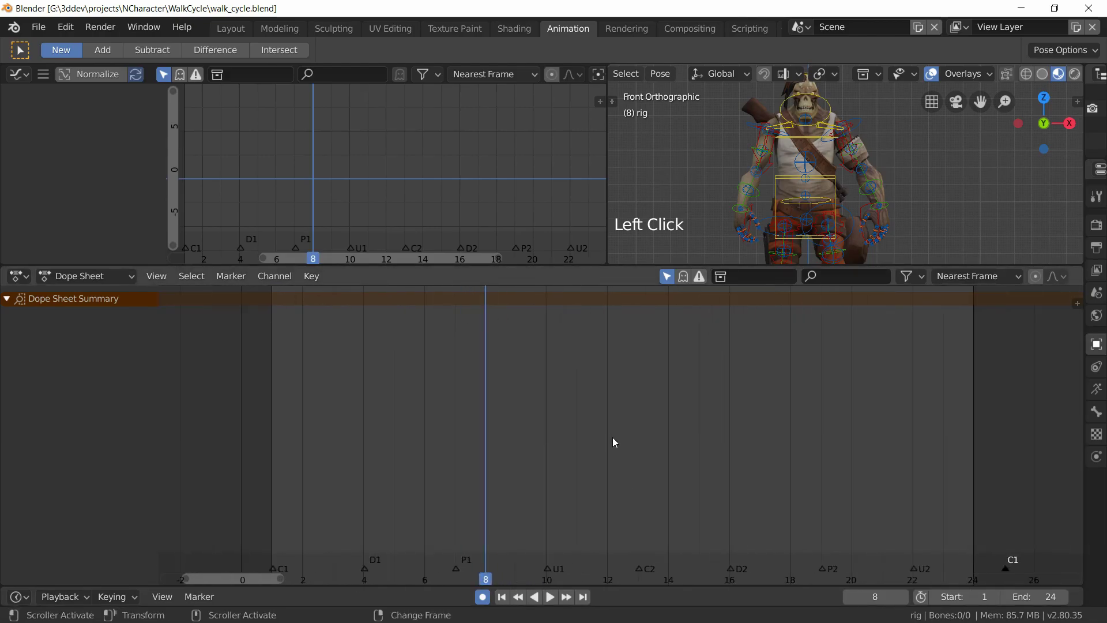
pyautogui.scroll(-1, 614, 442)
pyautogui.moveTo(246, 582); pyautogui.dragTo(255, 579)
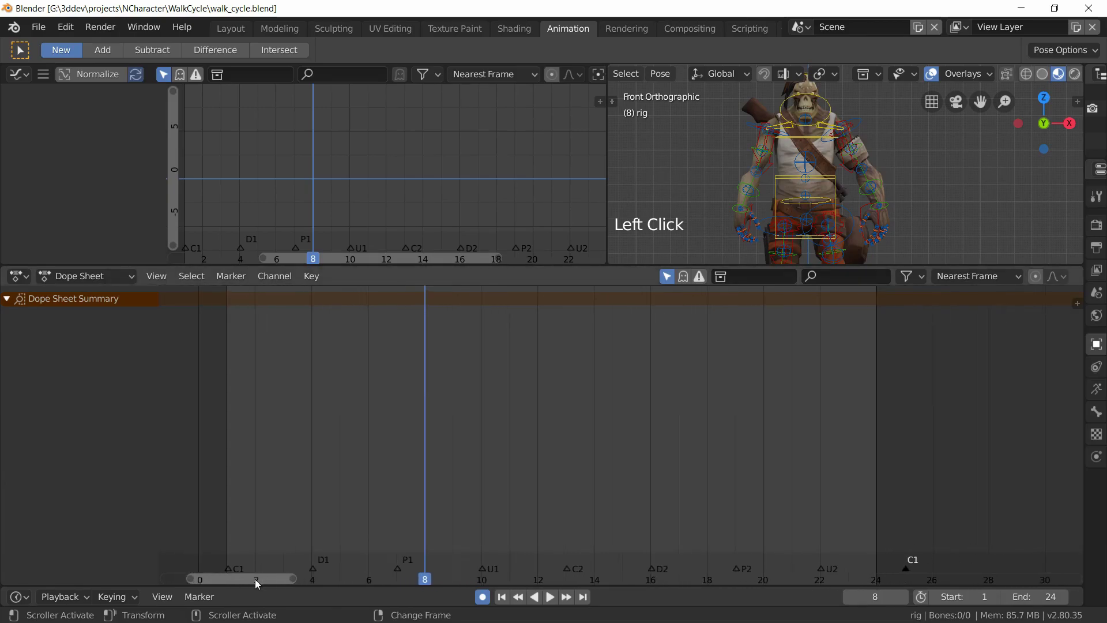
pyautogui.click(801, 137)
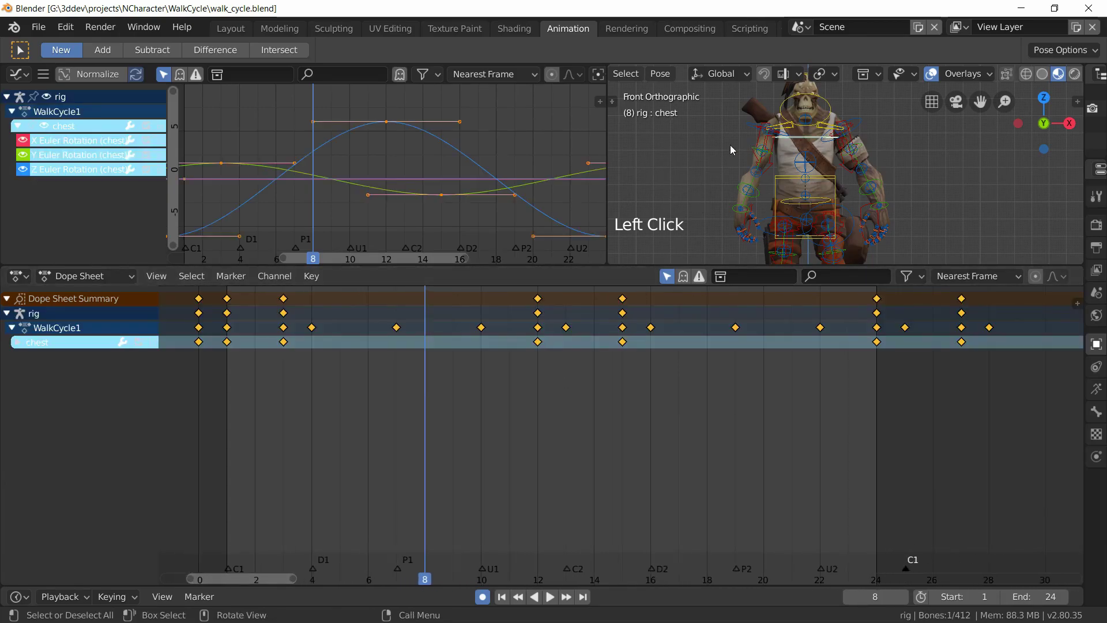
# - Select every rig bone so all walk cycle keyframes appear in the dope sheet
pyautogui.press('a')
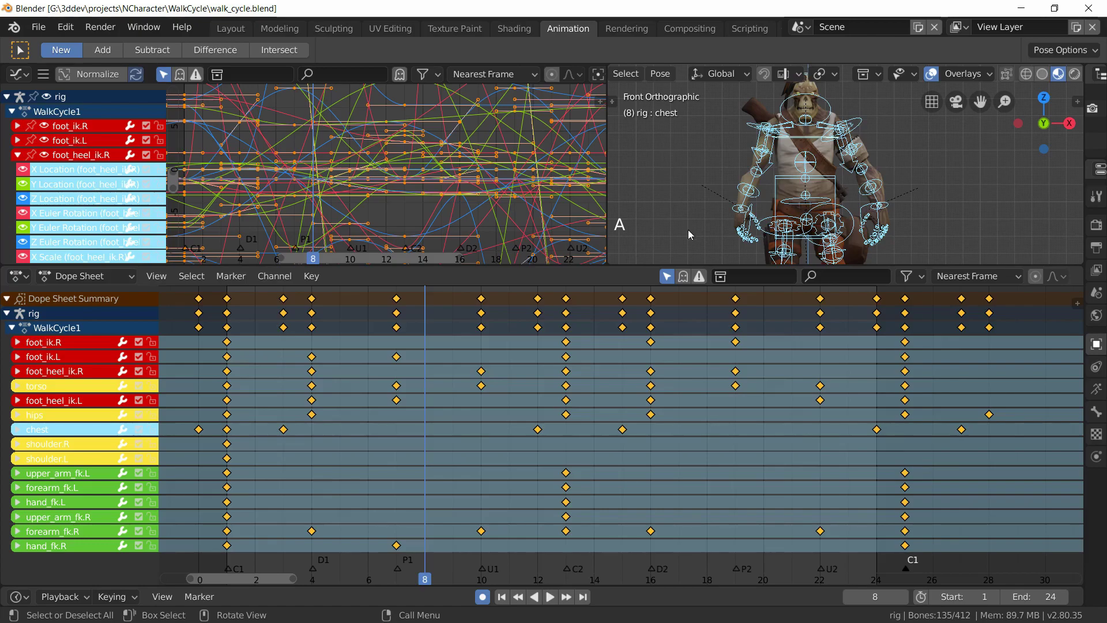
pyautogui.scroll(-2, 594, 381)
pyautogui.scroll(2, 615, 480)
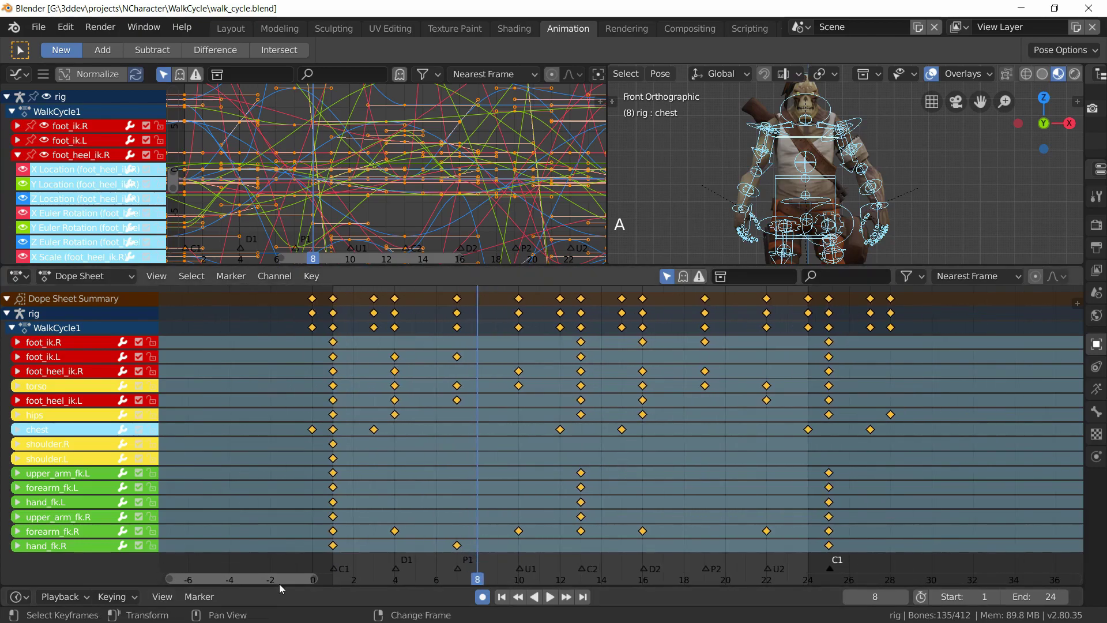
pyautogui.moveTo(280, 583); pyautogui.dragTo(293, 579)
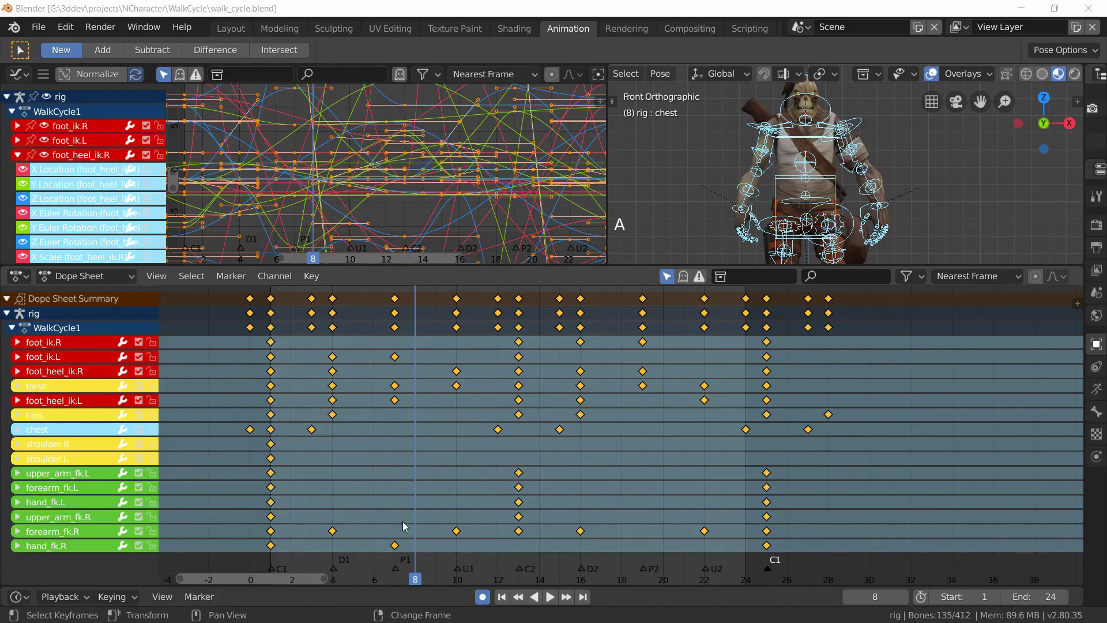
# - Compare the loop poses at frames 1, 24 and 25
pyautogui.rightClick(273, 539)
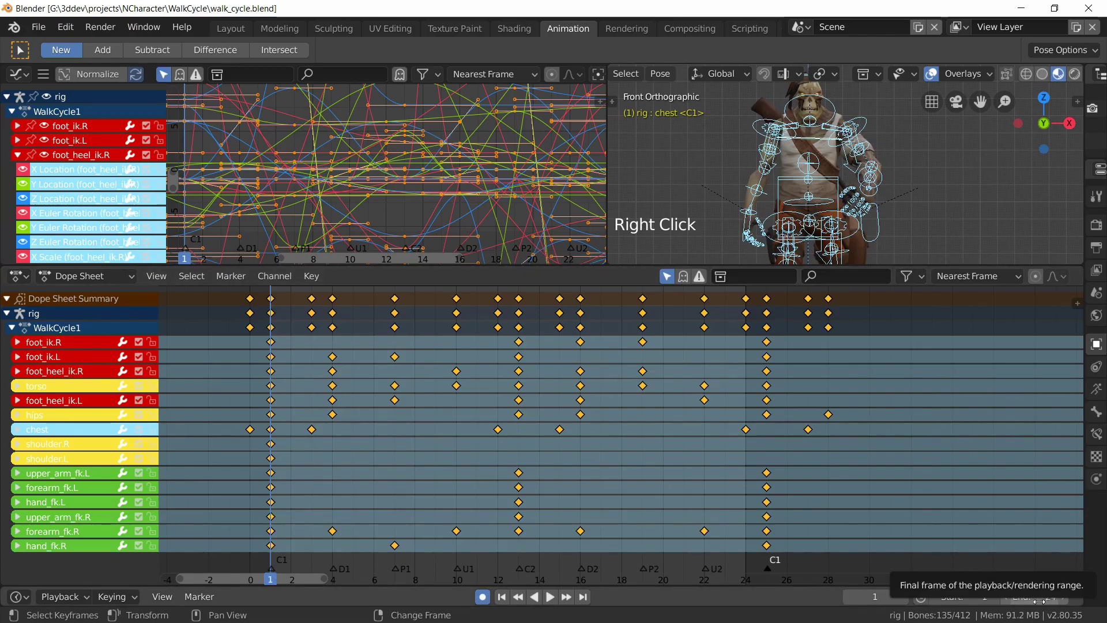
pyautogui.rightClick(744, 541)
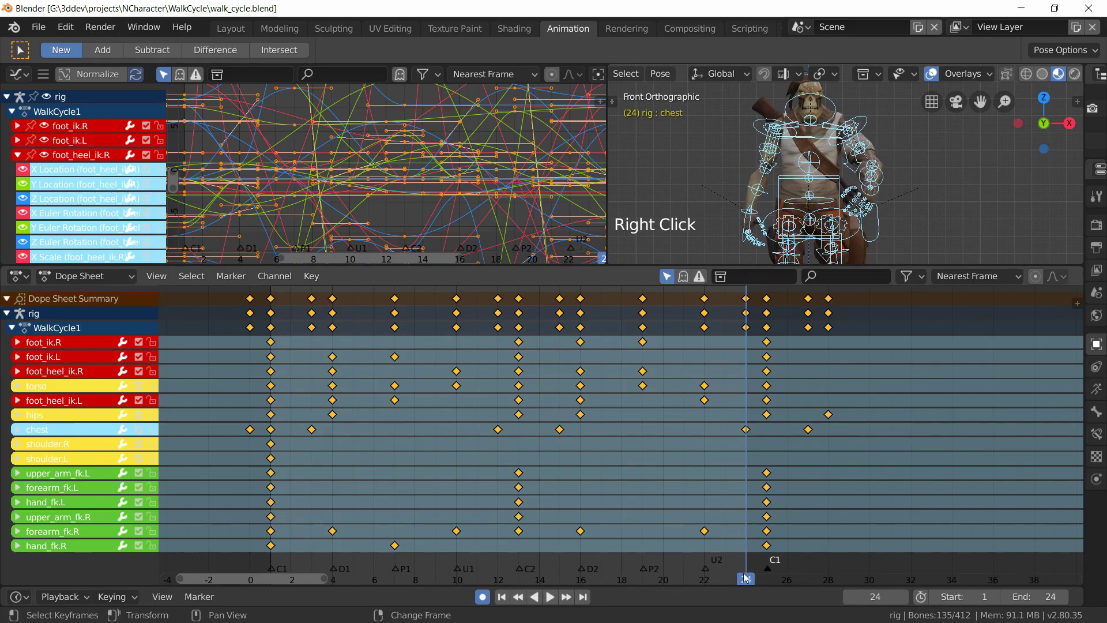
pyautogui.rightClick(767, 541)
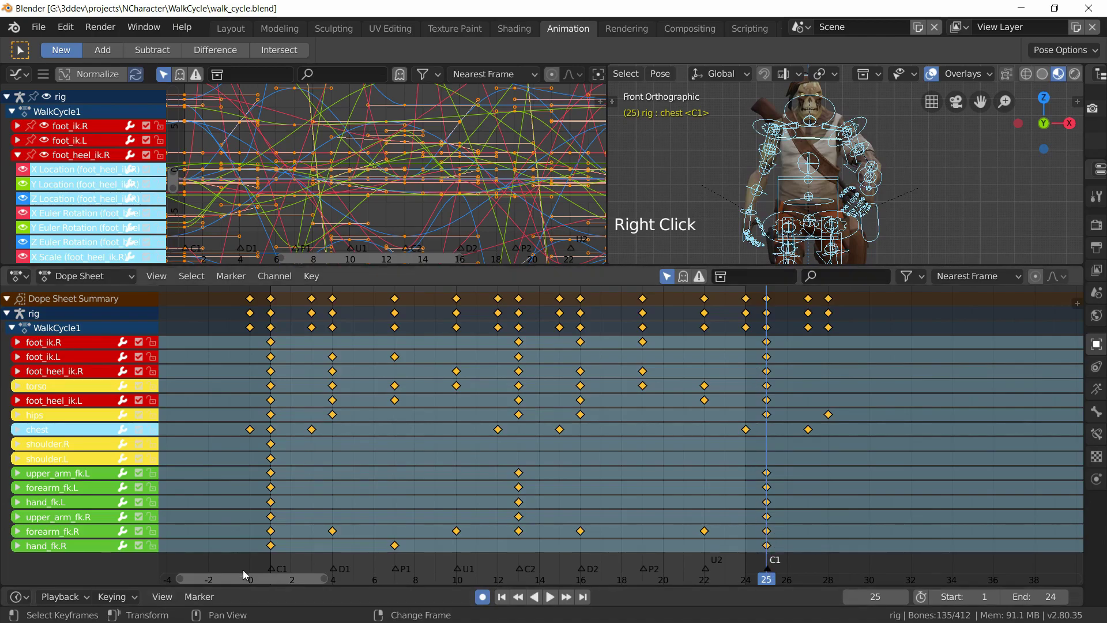
pyautogui.hotkey('shift', 'Left')
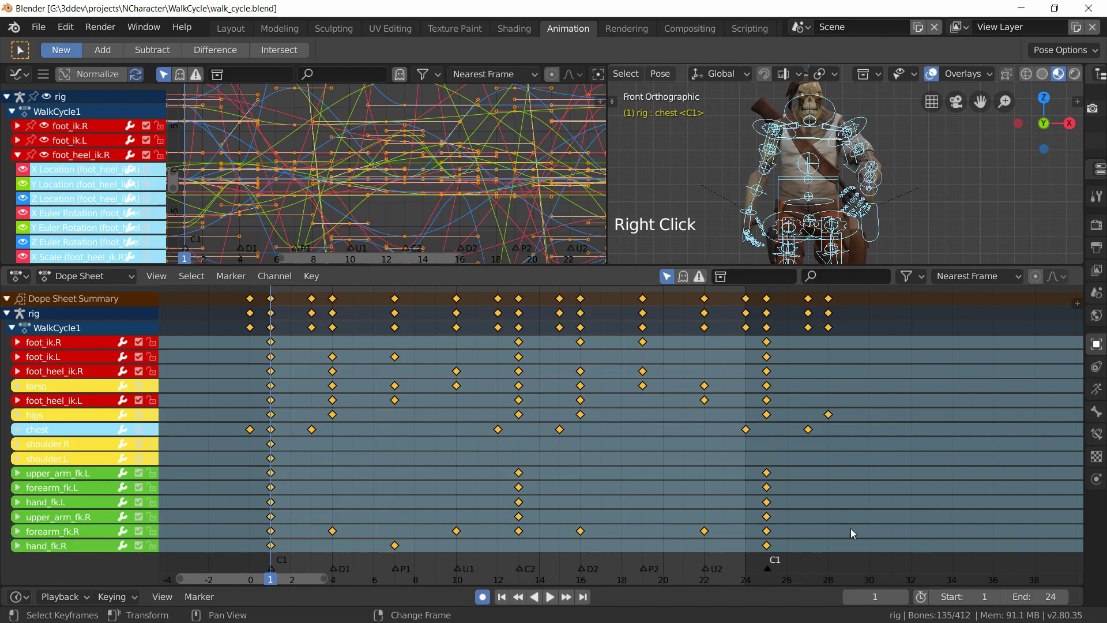
pyautogui.rightClick(769, 538)
pyautogui.rightClick(752, 543)
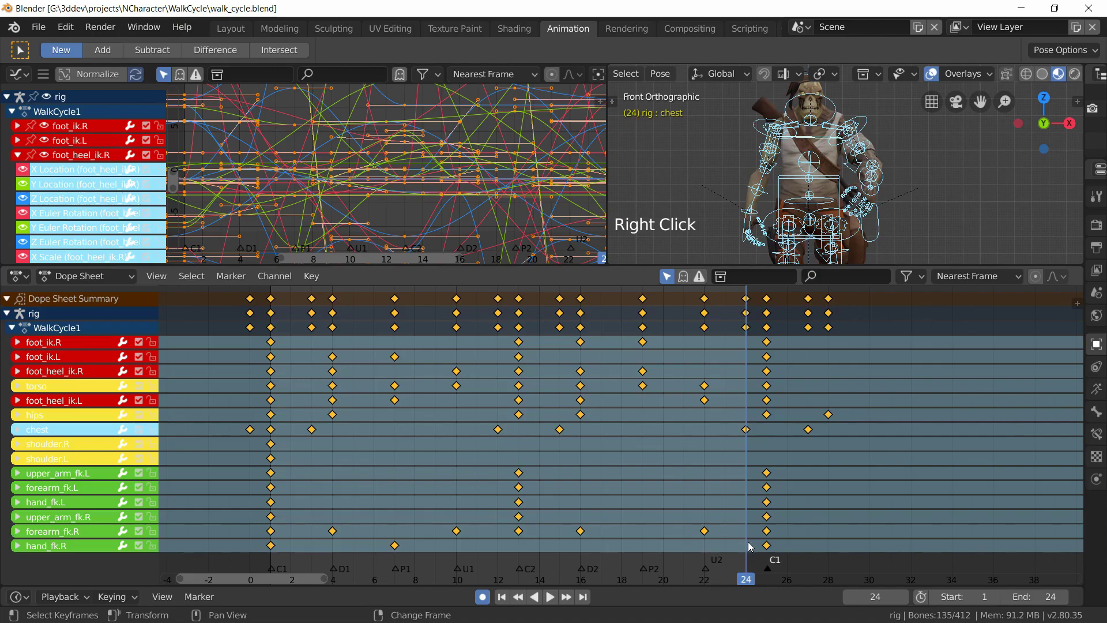
# - Scrub to frame 30, return to frame 1 and begin scaling the keyframes
pyautogui.moveTo(903, 547); pyautogui.dragTo(873, 533, button='right')
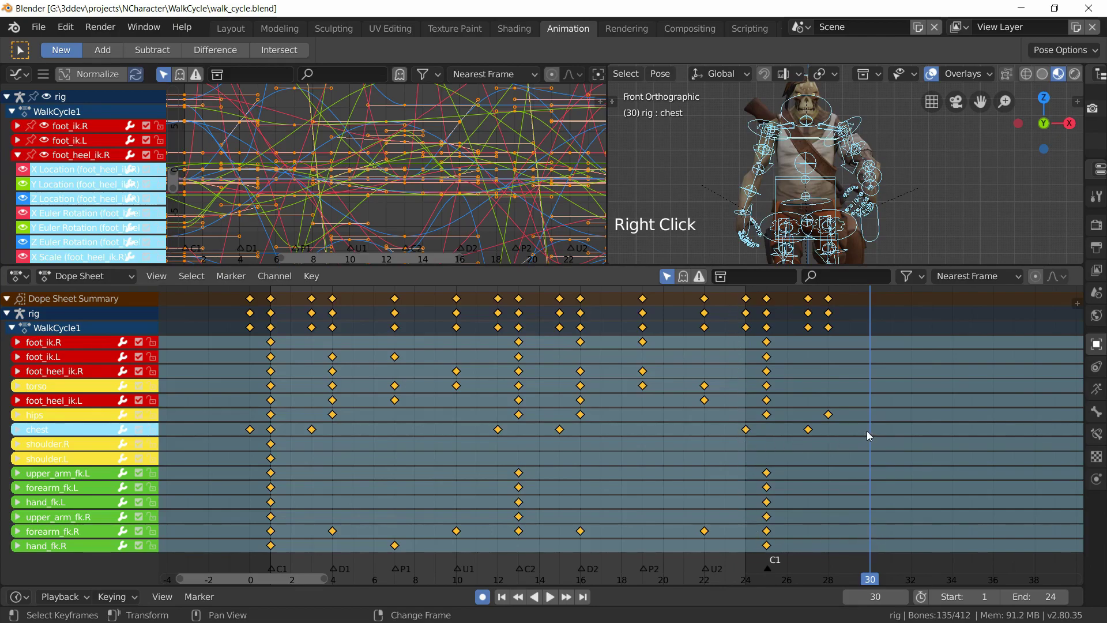
pyautogui.rightClick(271, 438)
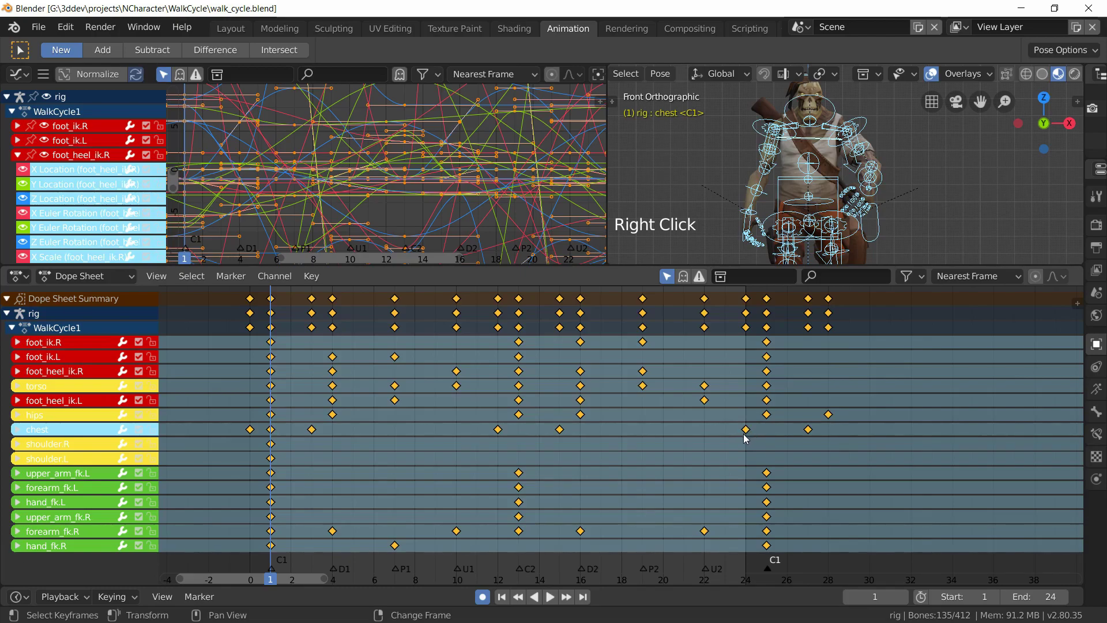
pyautogui.press('s')
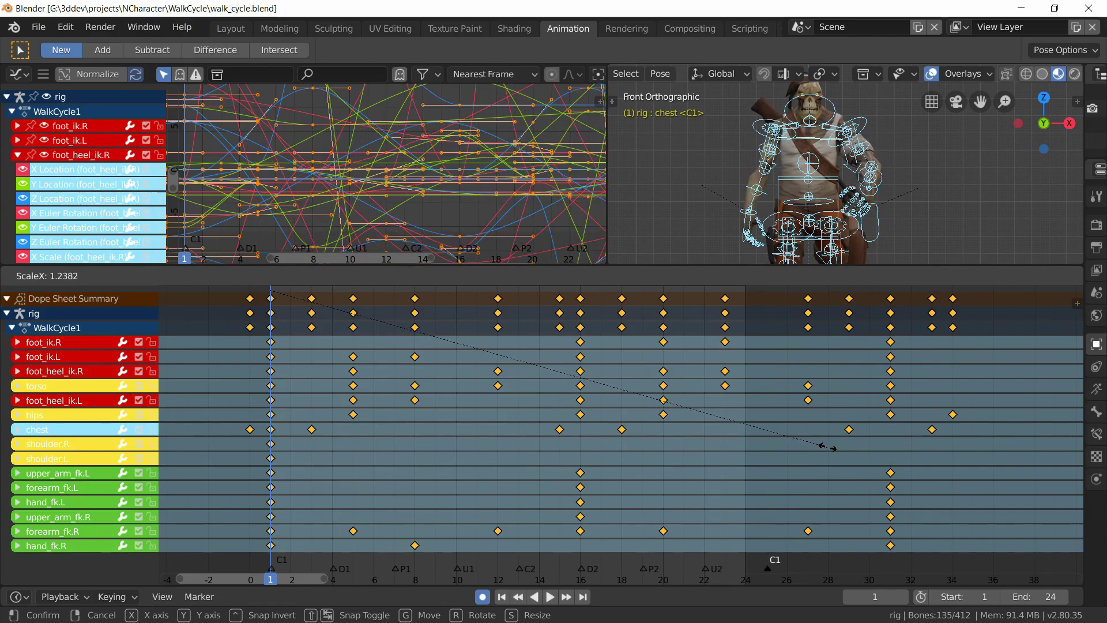
# - Confirm the keyframe stretch of about 1.24 and jump to frame 30
pyautogui.click(833, 448)
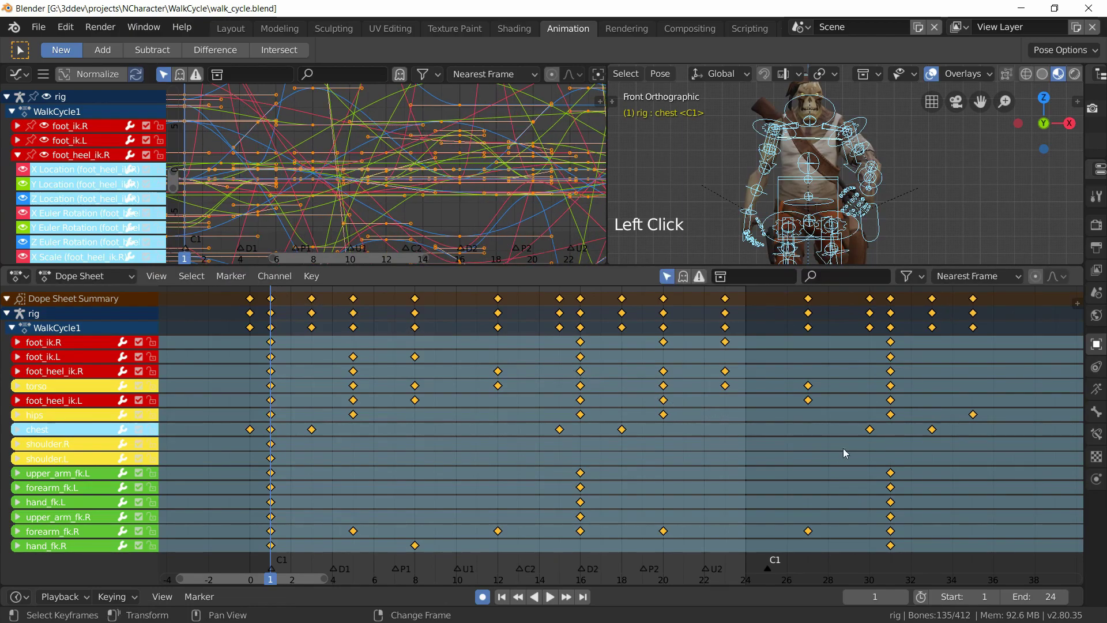
pyautogui.rightClick(876, 431)
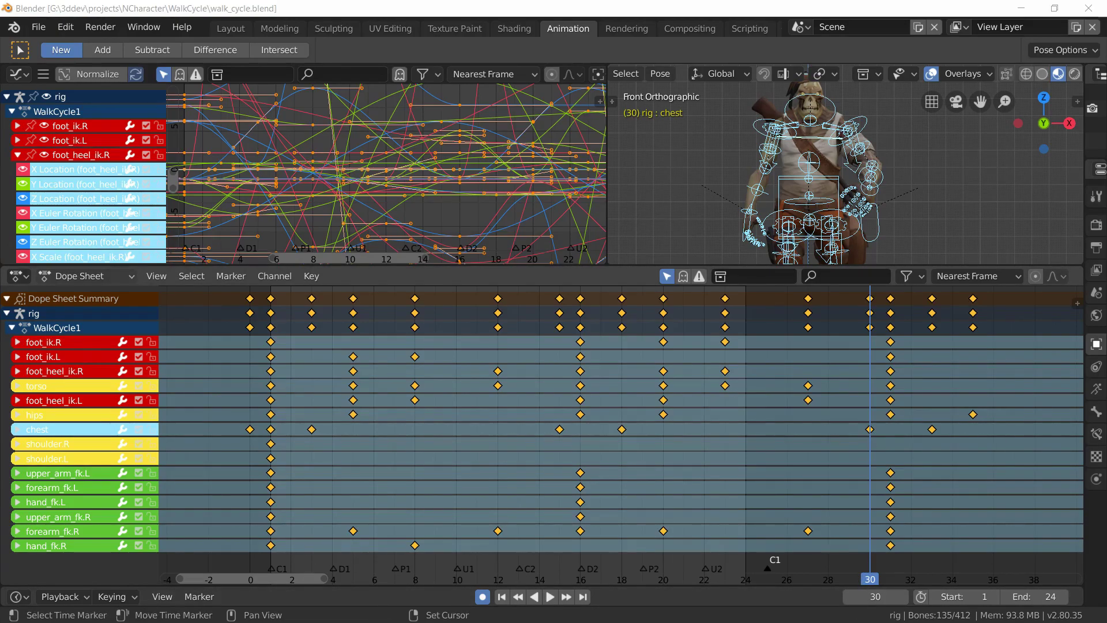
# - Set the scene end frame to 30 and play back the stretched walk cycle
pyautogui.click(231, 28)
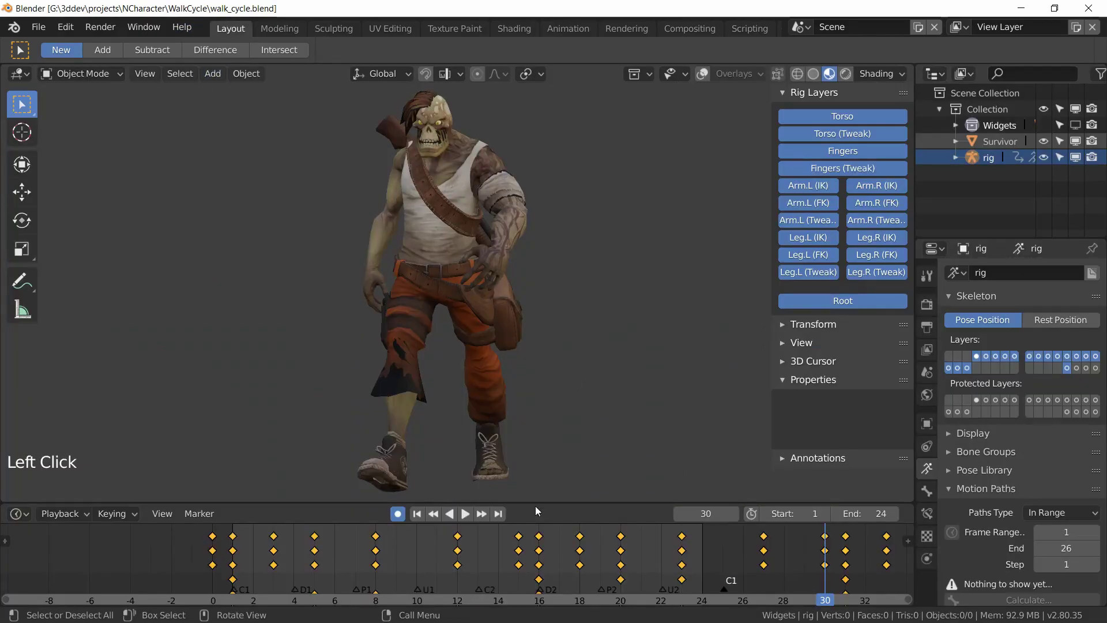
pyautogui.click(865, 513)
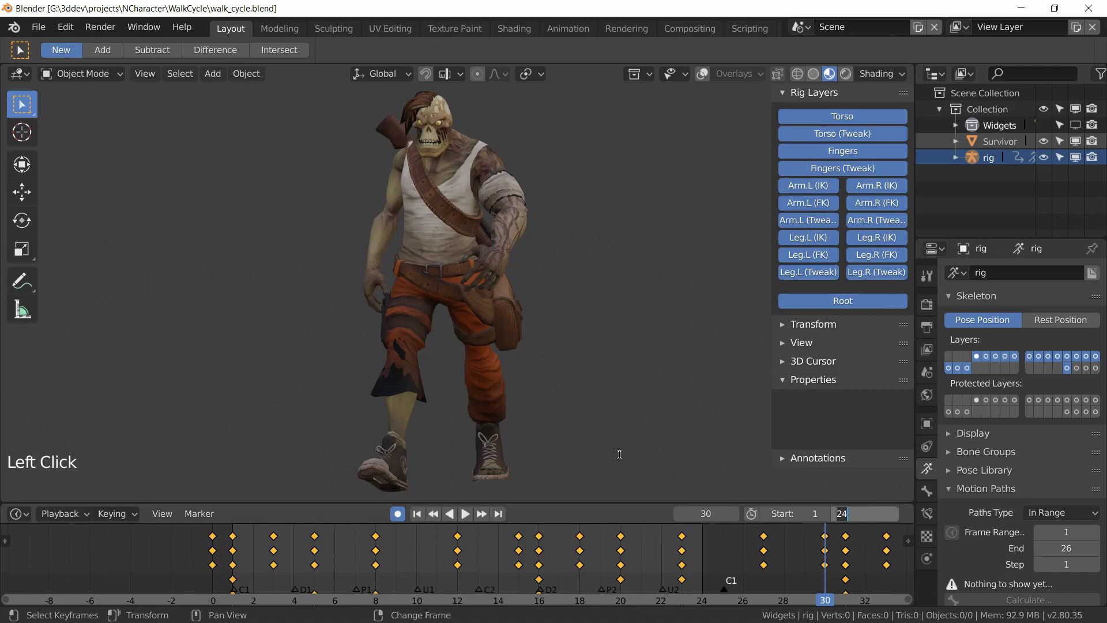
pyautogui.write('30')
pyautogui.press('Return')
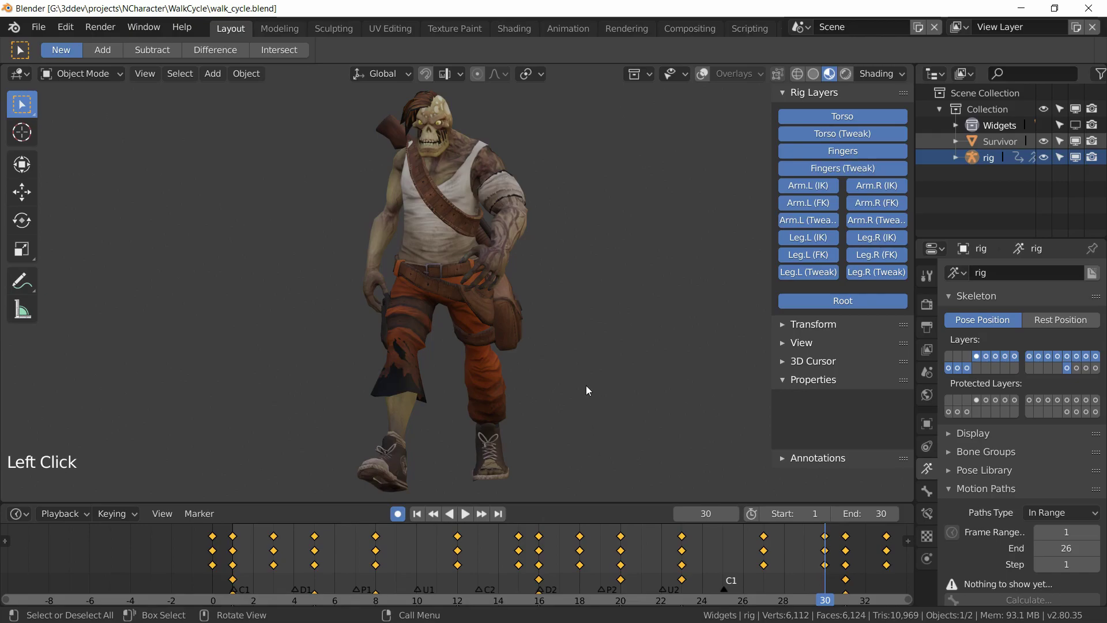
pyautogui.press('space')
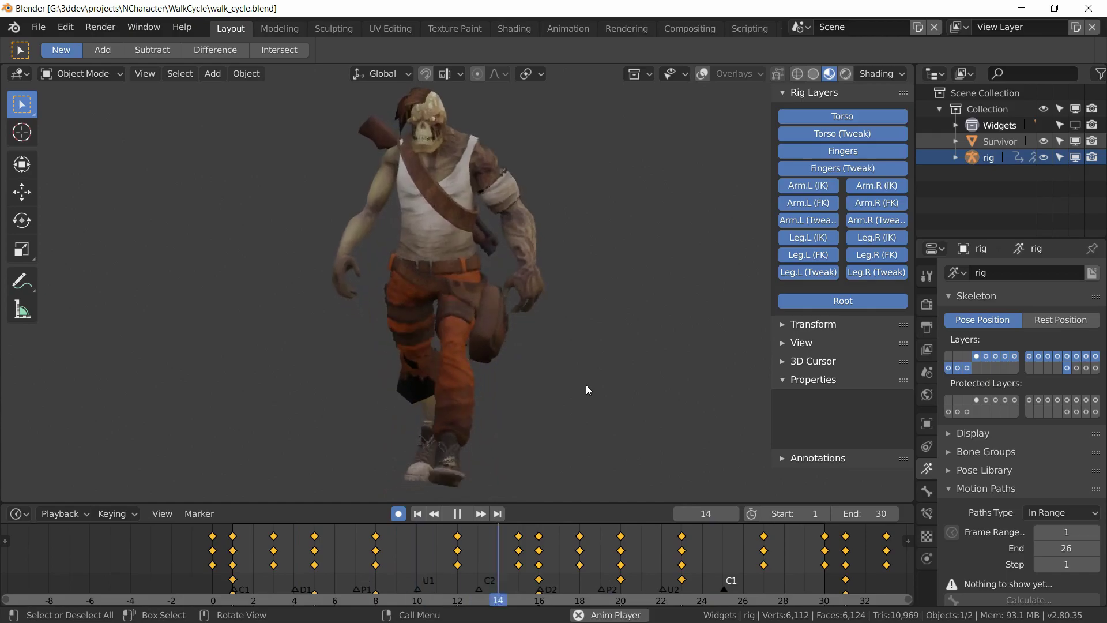
pyautogui.press('space')
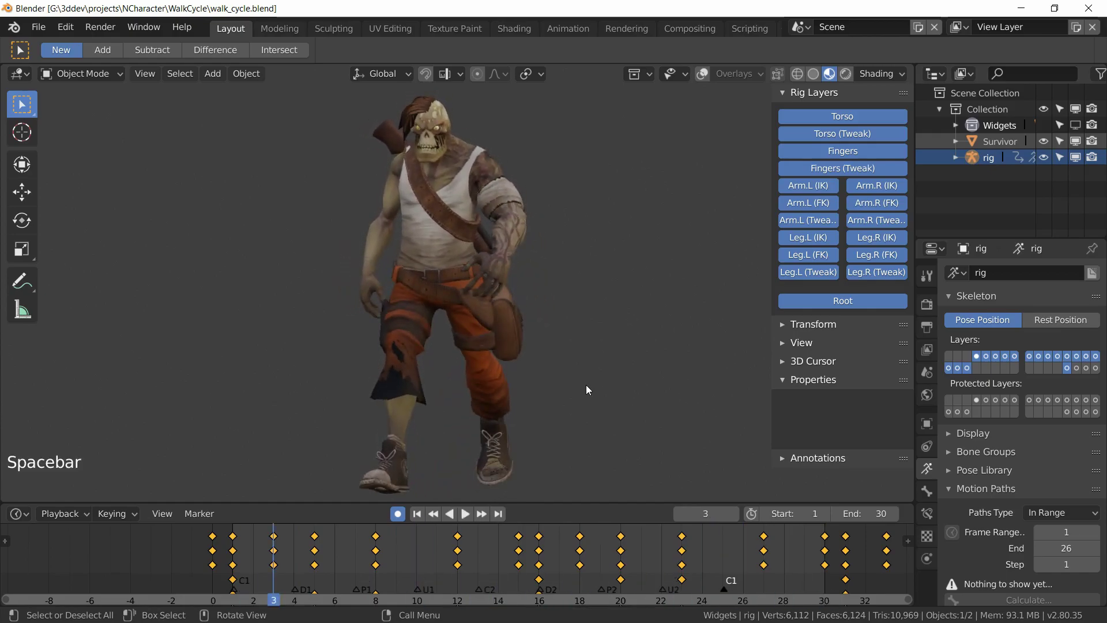
pyautogui.rightClick(233, 549)
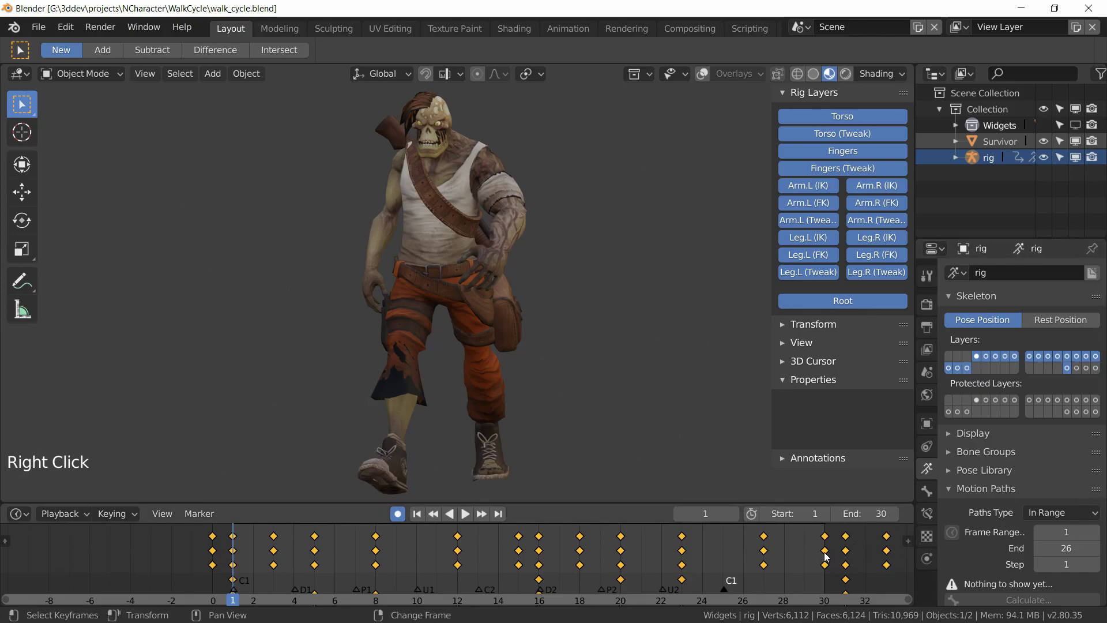
# - Set the scene frame rate to 30 fps in Output properties and preview playback
pyautogui.click(926, 327)
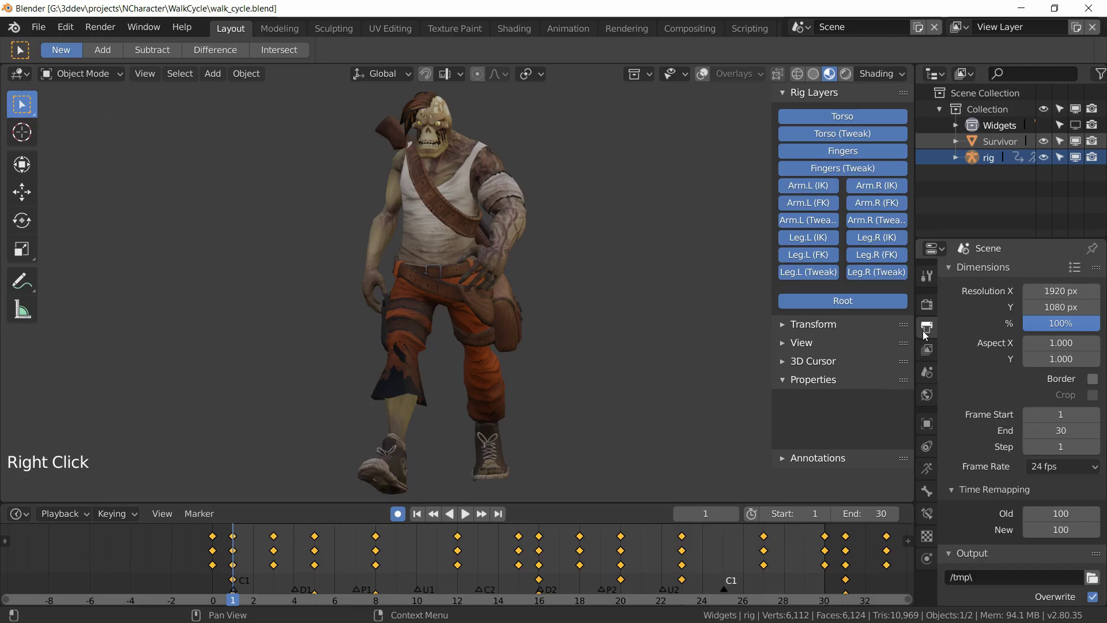
pyautogui.click(1054, 467)
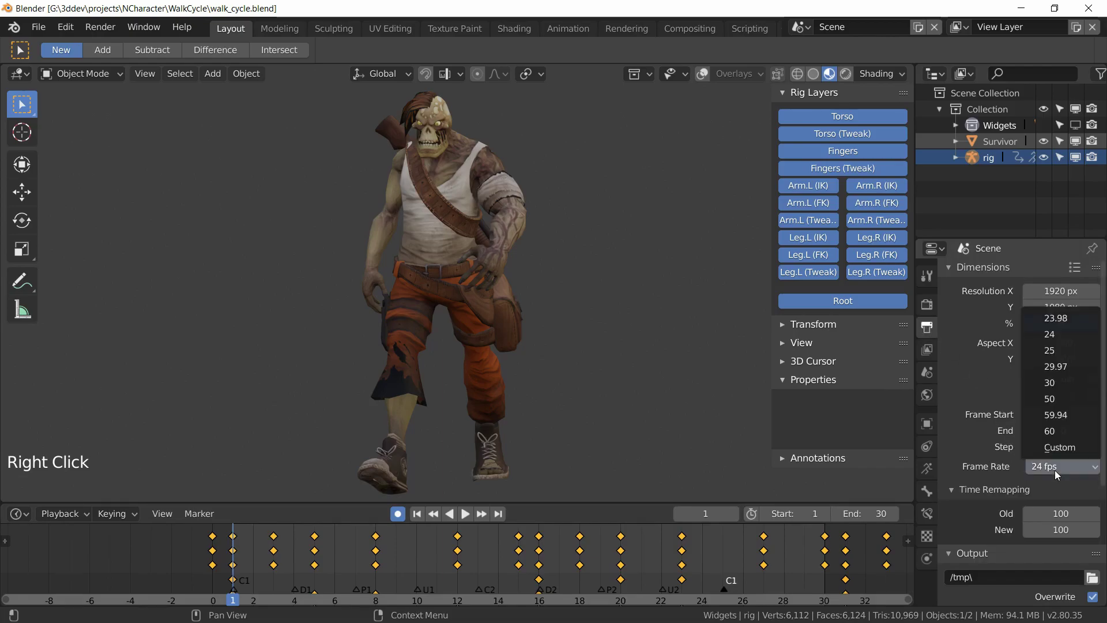
pyautogui.click(1059, 386)
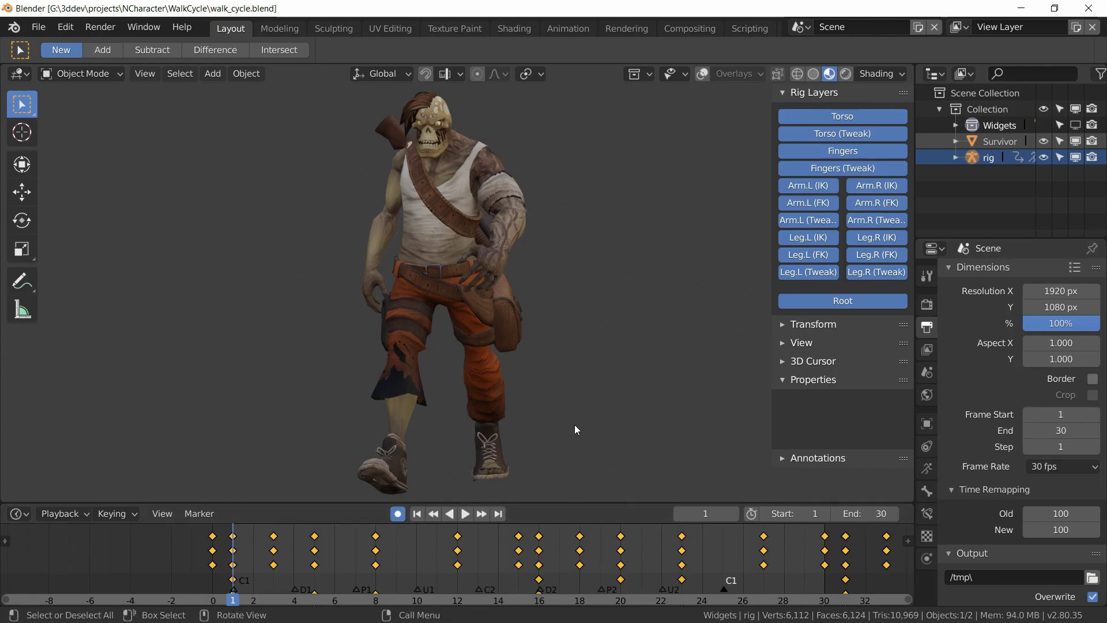
pyautogui.press('space')
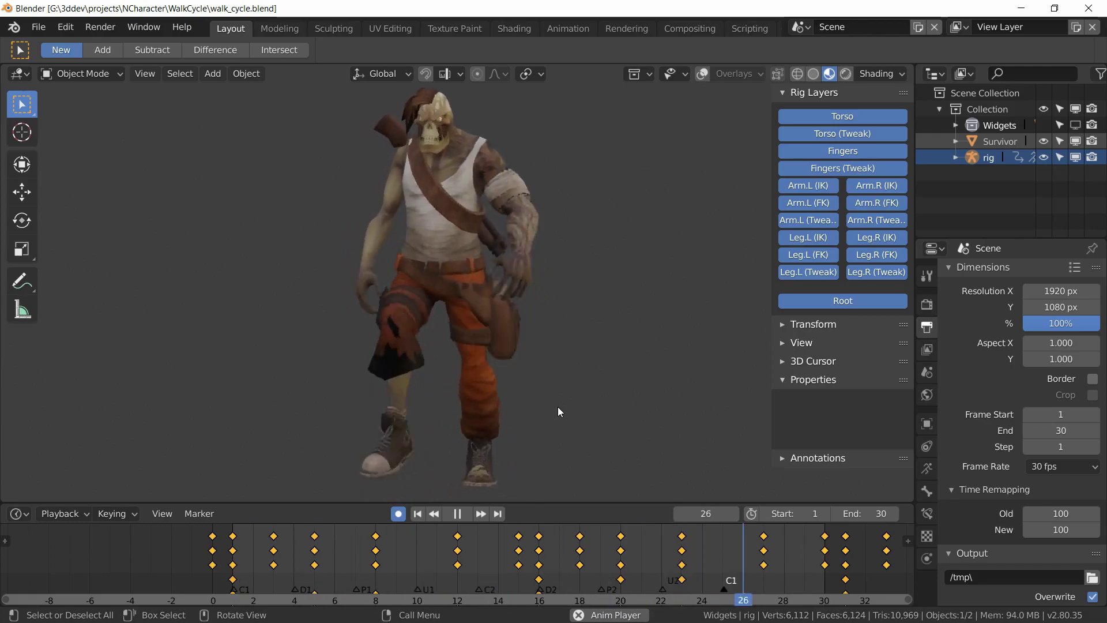
# - Stop playback and rename the 'rig' object to 'Armature' in the Outliner
pyautogui.press('space')
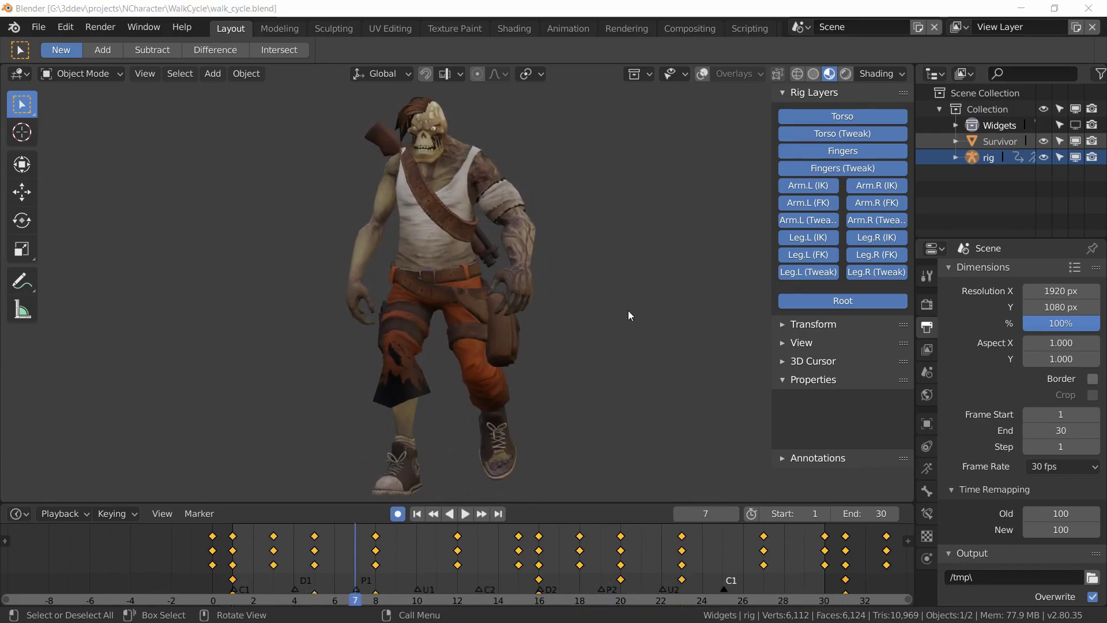
pyautogui.doubleClick(995, 158)
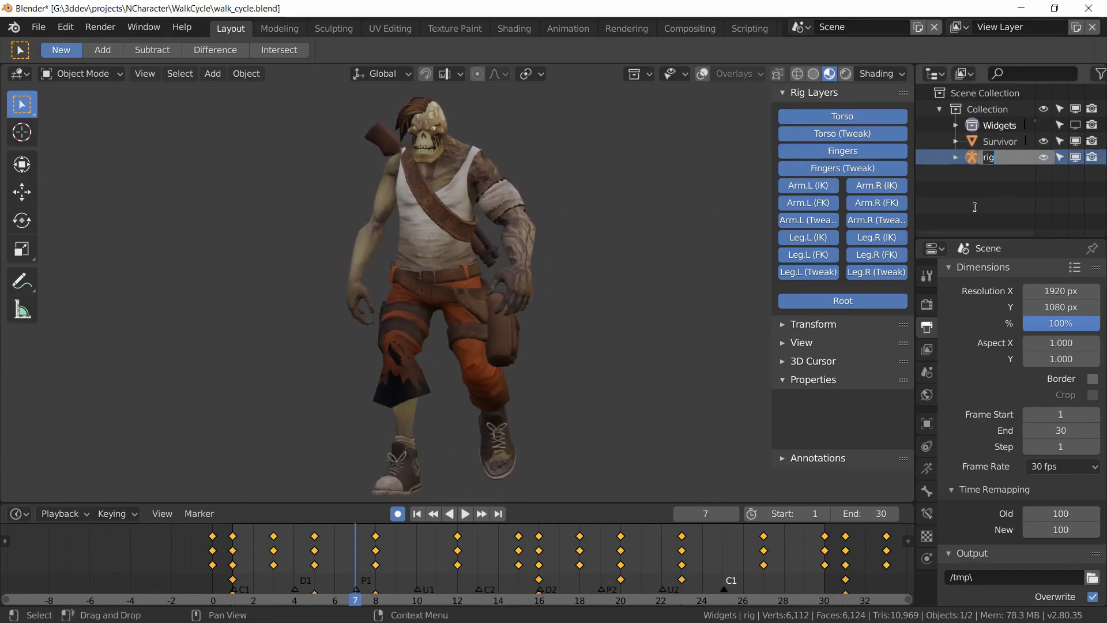
pyautogui.write('mature')
pyautogui.press('Return')
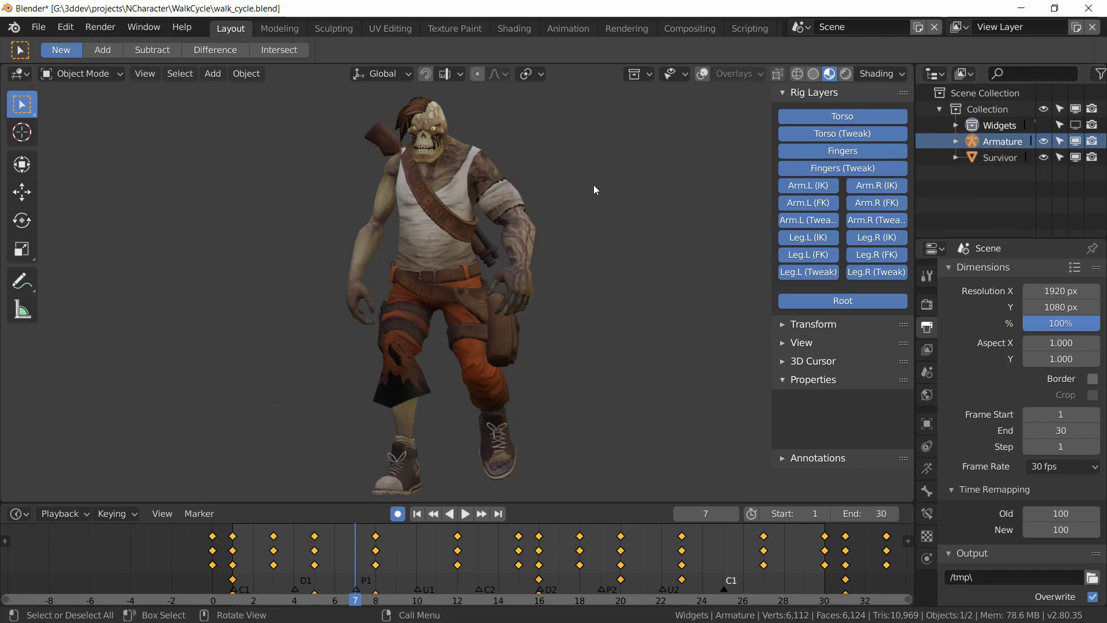
# - Switch the Animation workspace's dope sheet to Action Editor showing WalkCycle1, then return to Layout
pyautogui.click(569, 28)
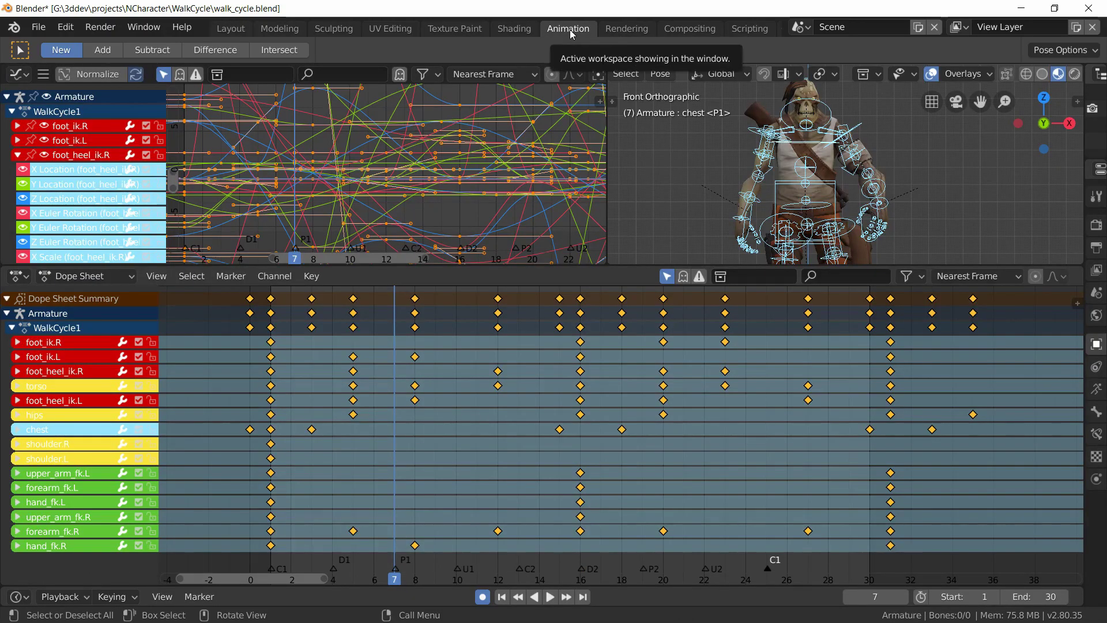
pyautogui.click(90, 279)
pyautogui.click(84, 240)
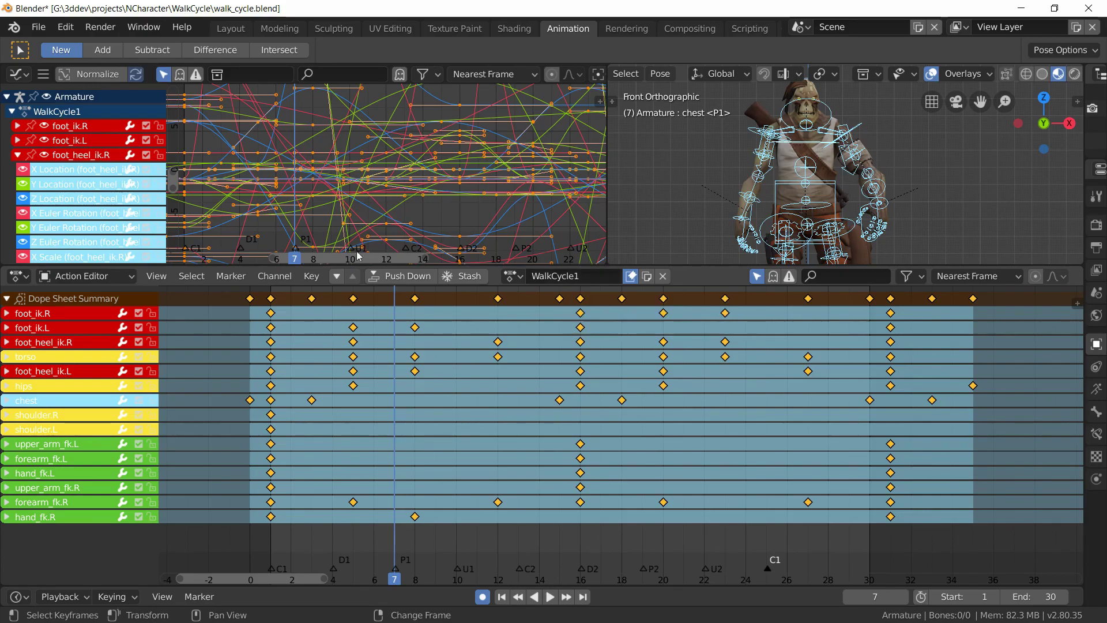
pyautogui.click(232, 30)
# - Turn on viewport overlays, select the Survivor mesh plus the armature, and bring up the File menu
pyautogui.hotkey('shift', 'alt', 'z')
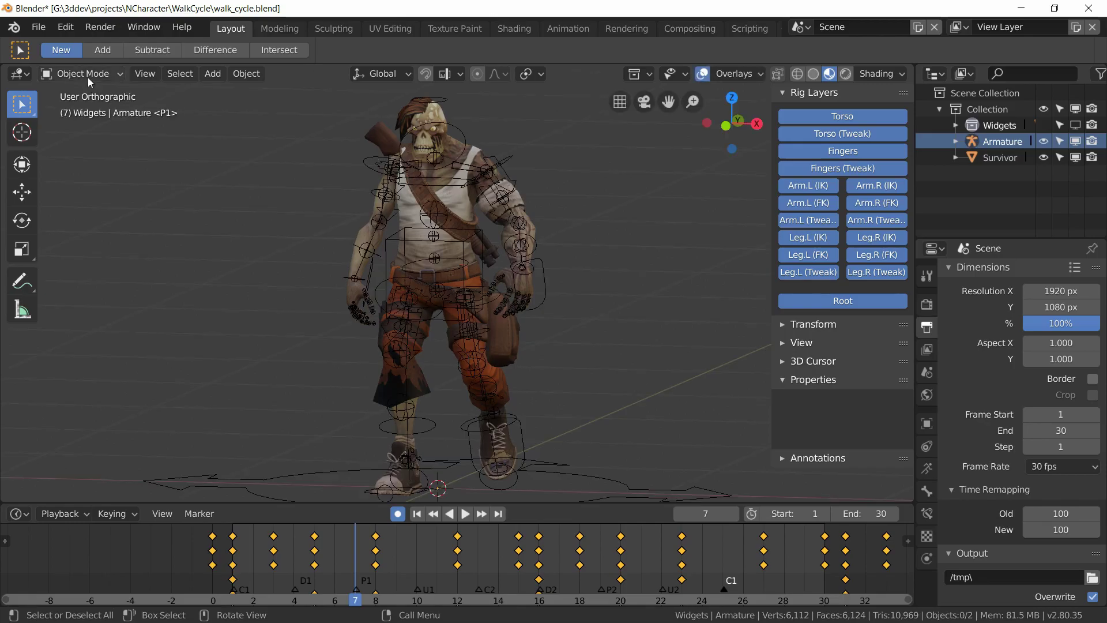
pyautogui.click(469, 209)
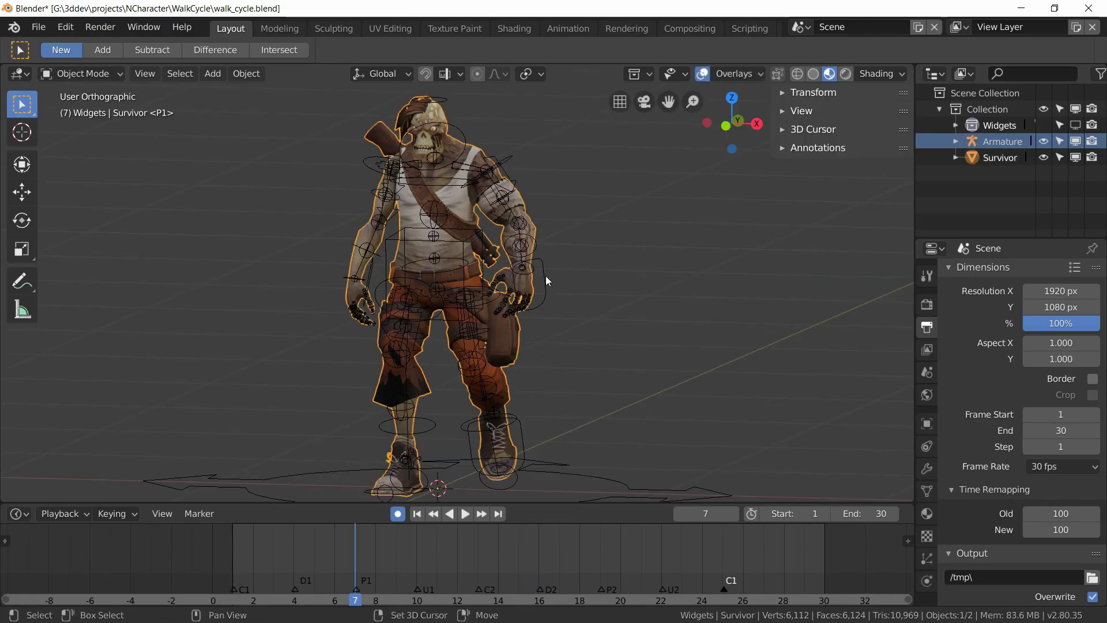
pyautogui.keyDown('shift'); pyautogui.click(546, 276); pyautogui.keyUp('shift')
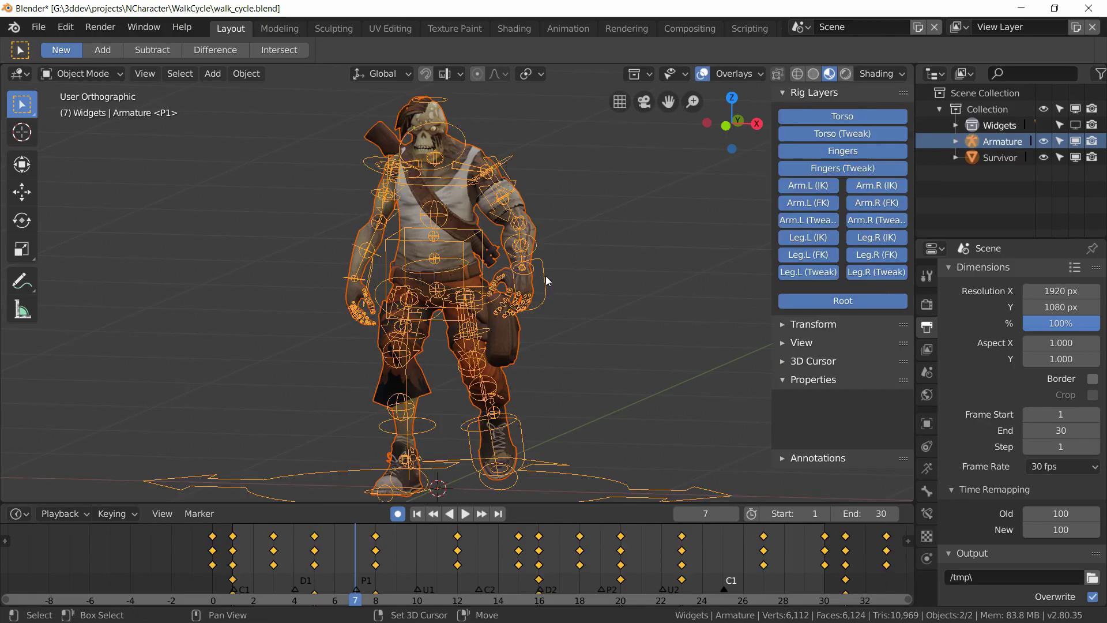
pyautogui.click(38, 26)
# - Start an FBX export to Survivor.fbx with Add Leaf Bones off and Only Deform Bones on
pyautogui.moveTo(137, 337)
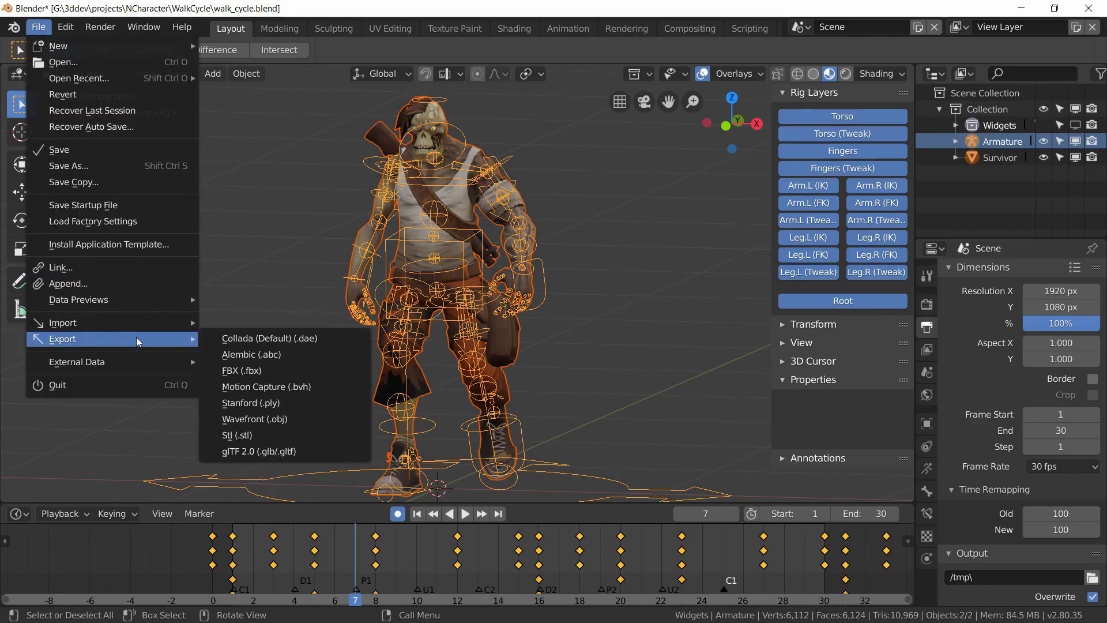
pyautogui.click(280, 375)
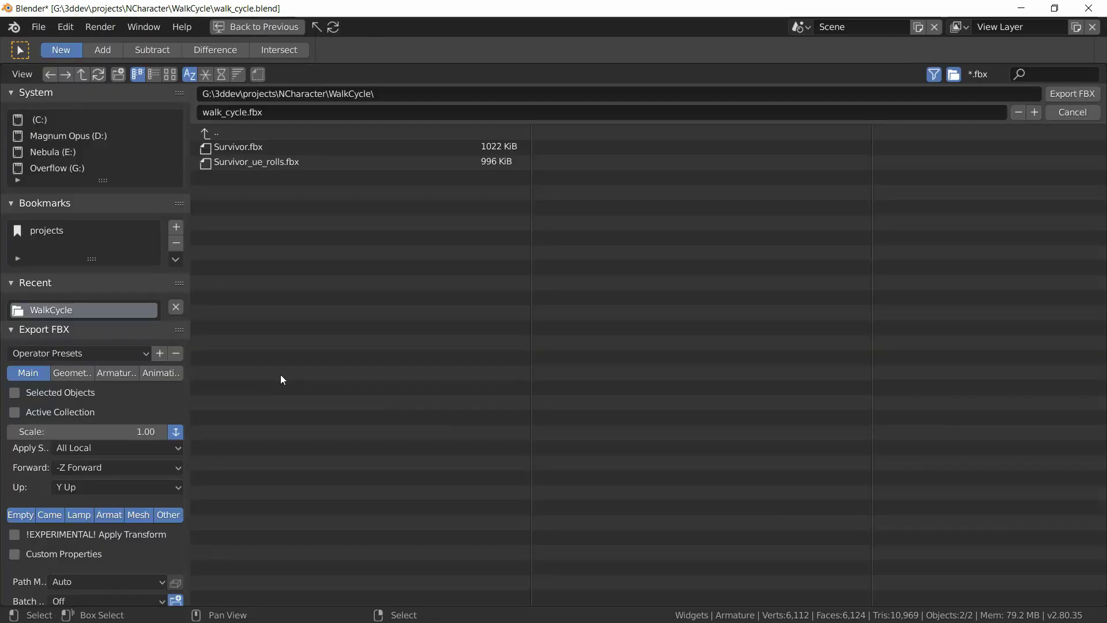
pyautogui.click(262, 145)
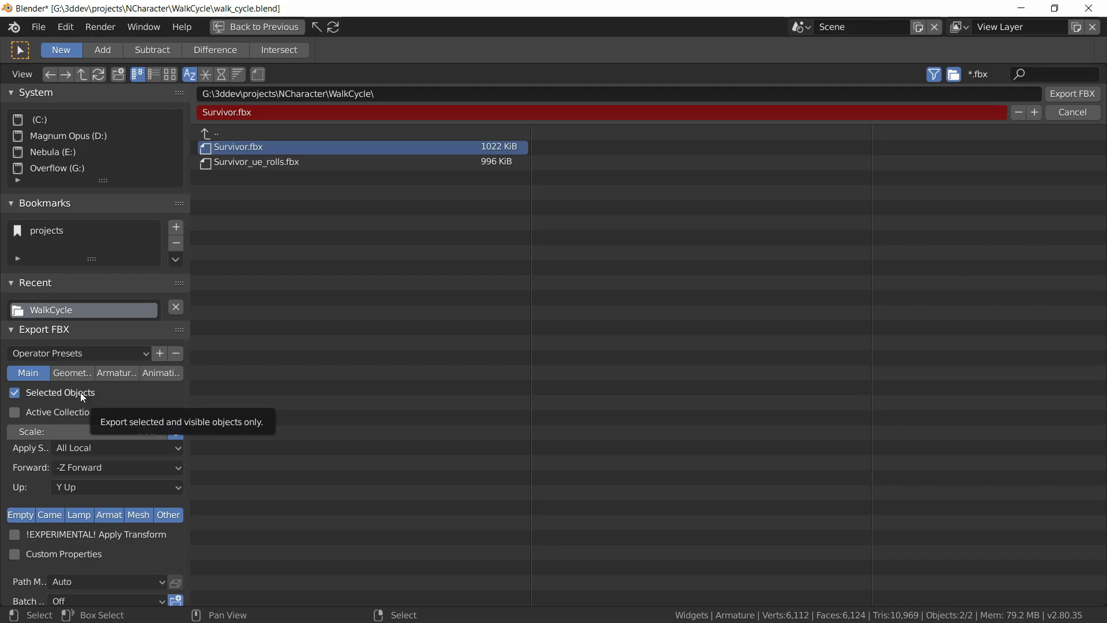
pyautogui.click(108, 374)
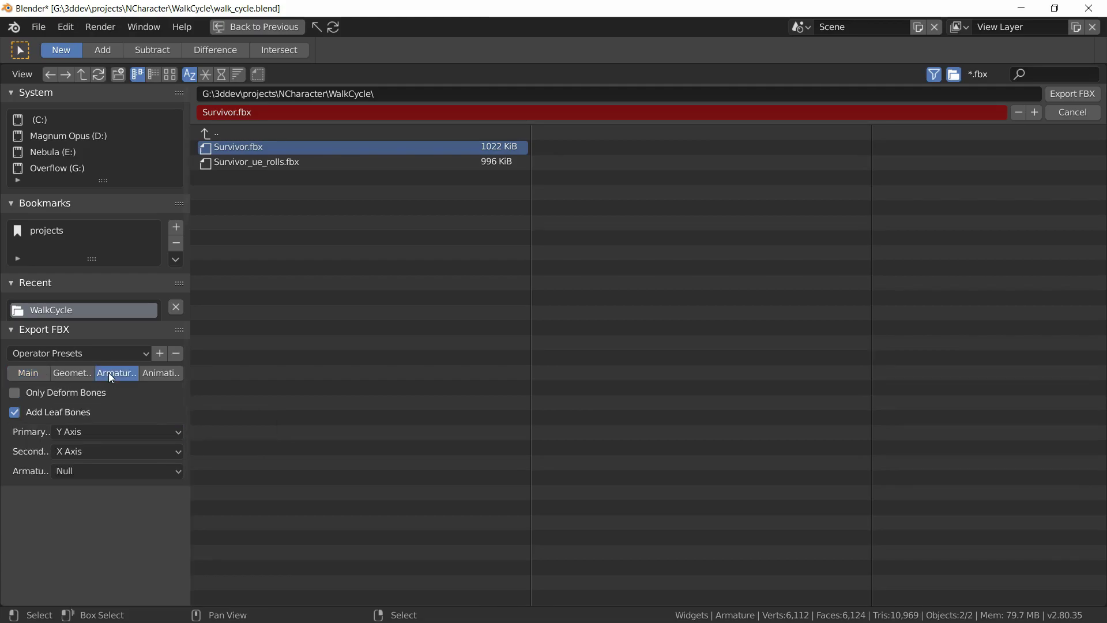
pyautogui.click(49, 411)
pyautogui.click(53, 393)
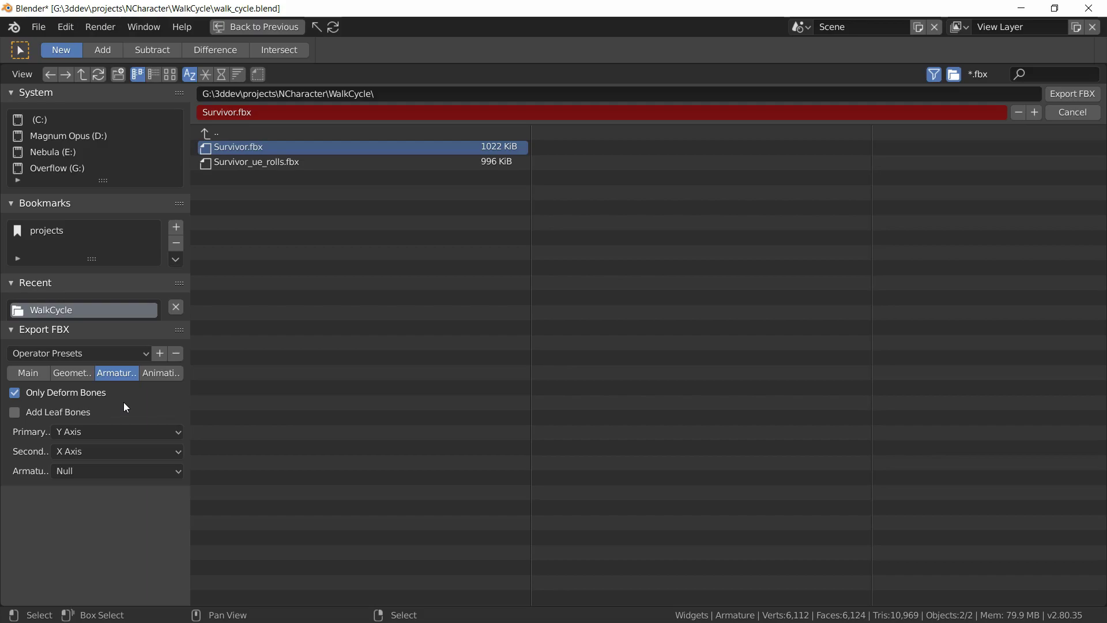
# - Disable All Actions and NLA Strips, run the FBX export, and switch to Unreal
pyautogui.click(151, 371)
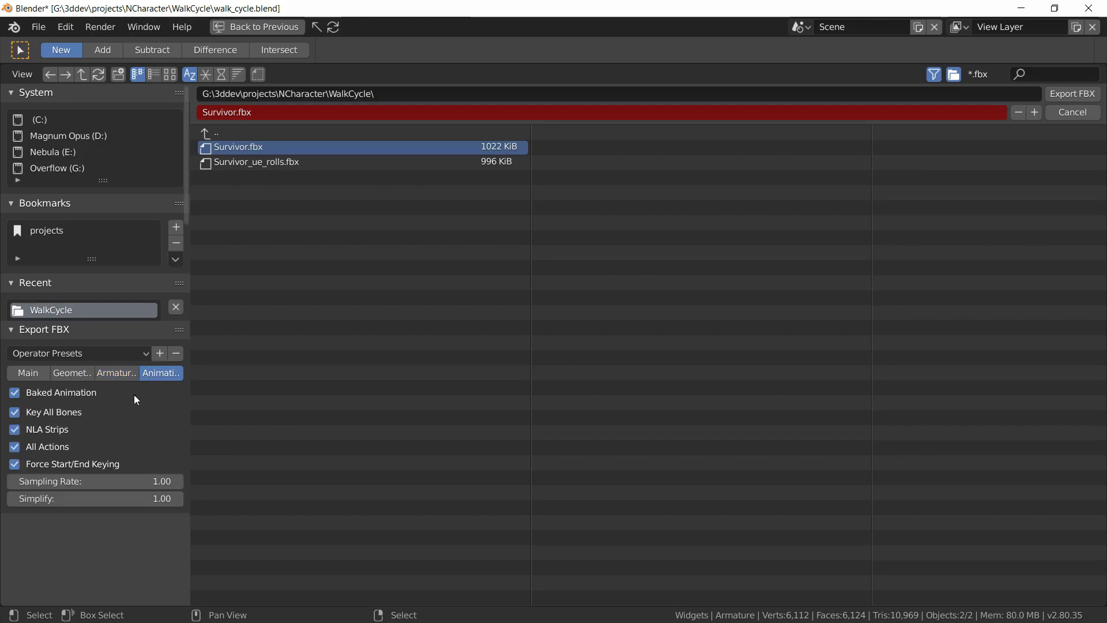
pyautogui.click(28, 445)
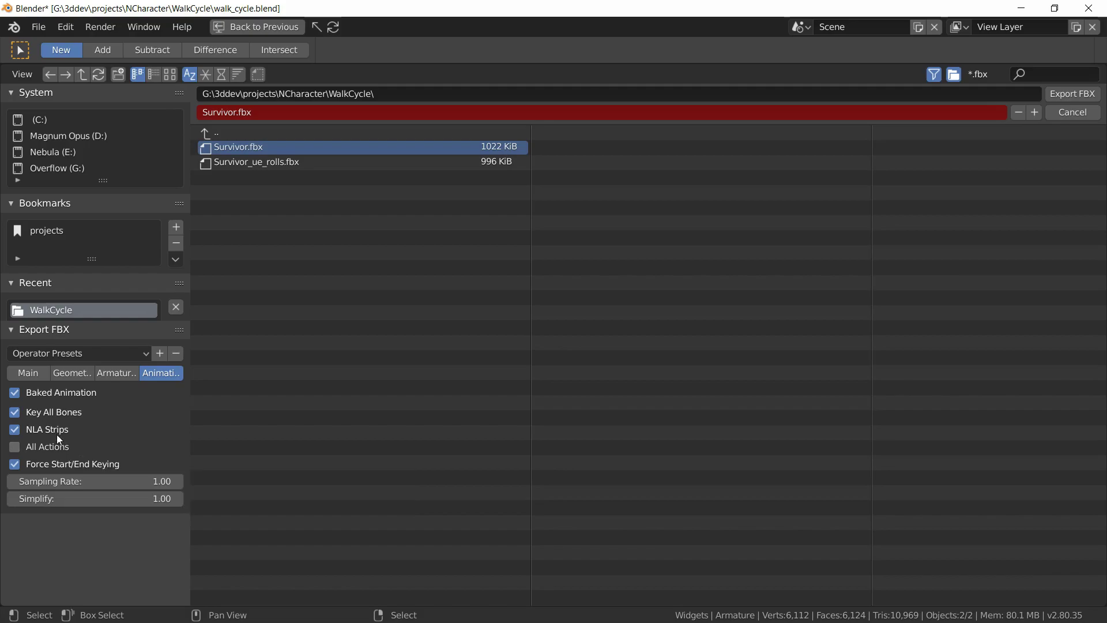
pyautogui.click(36, 430)
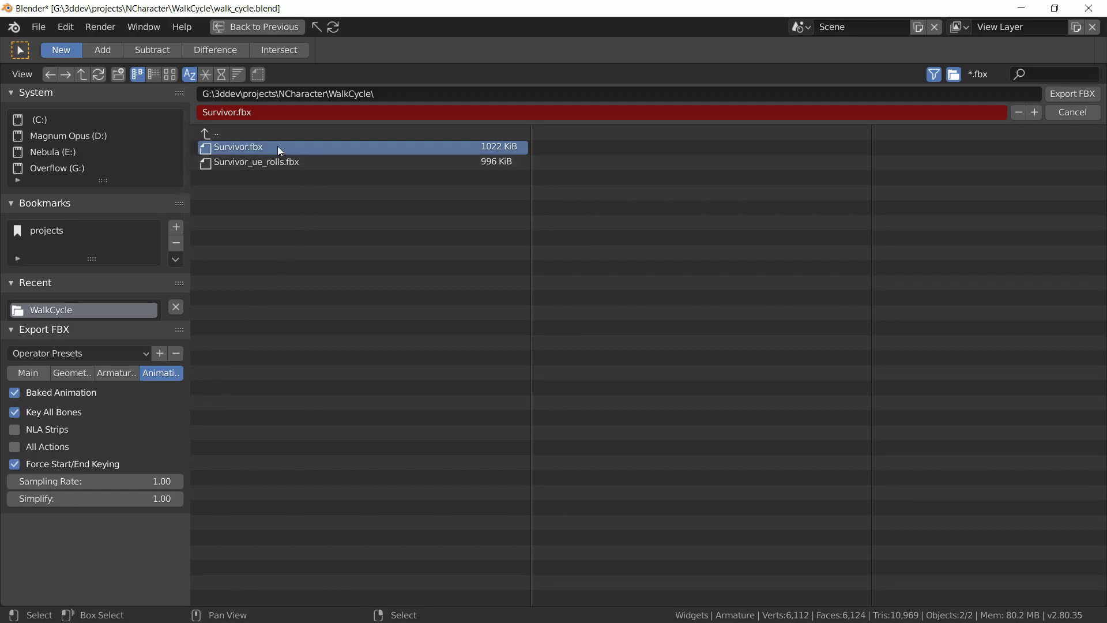
pyautogui.click(1068, 92)
pyautogui.hotkey('alt', 'Tab')
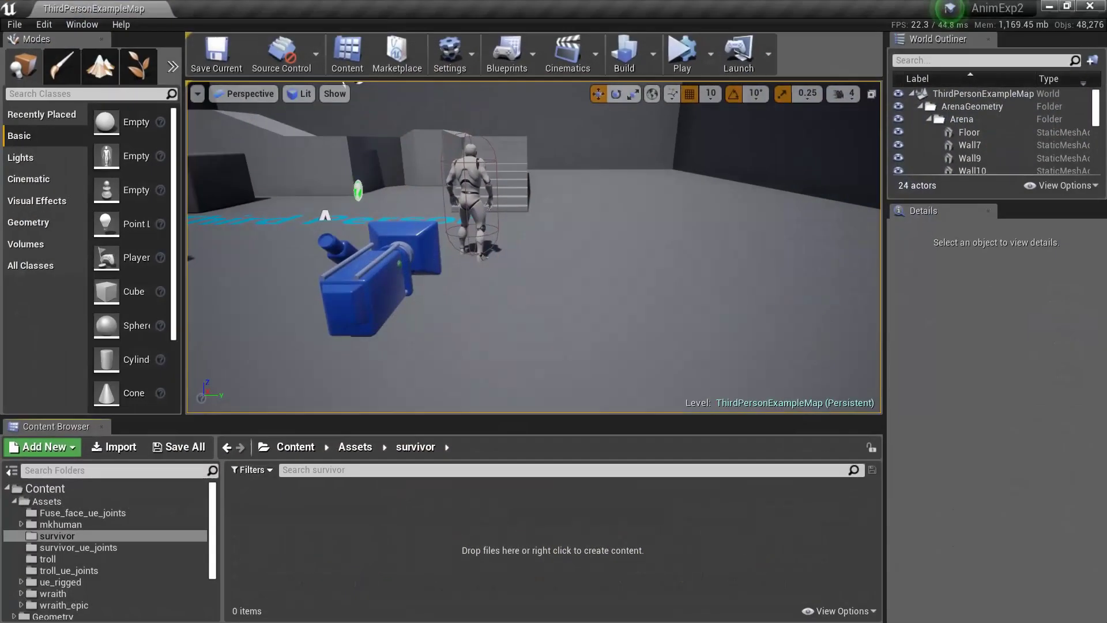
# - Import Survivor.fbx into the survivor content folder and open the Survivor skeleton
pyautogui.click(114, 447)
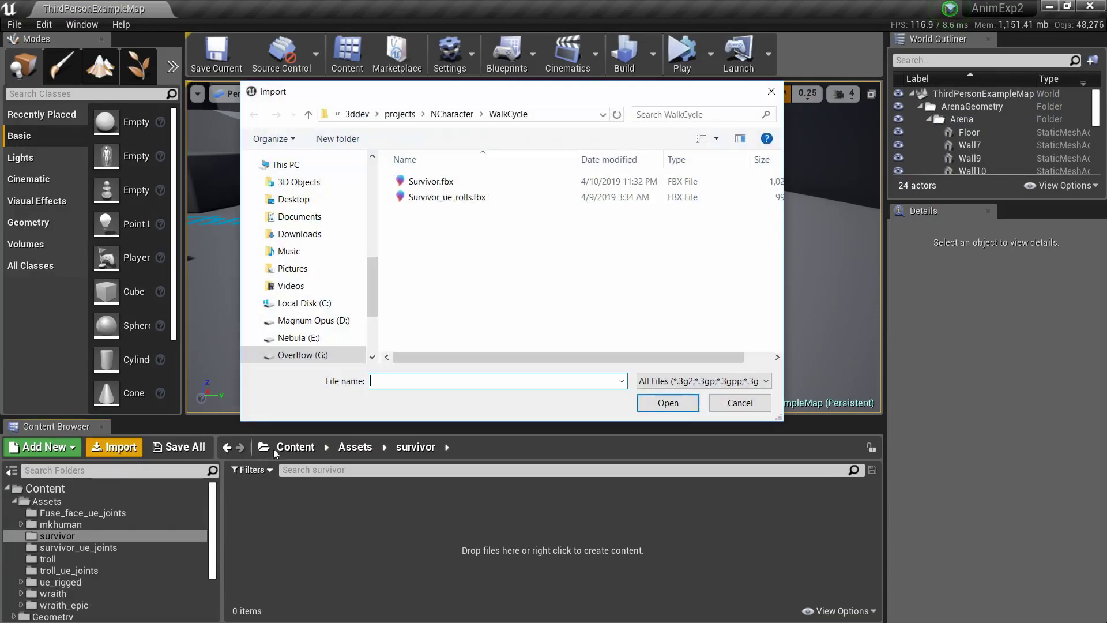
pyautogui.click(438, 182)
pyautogui.click(668, 403)
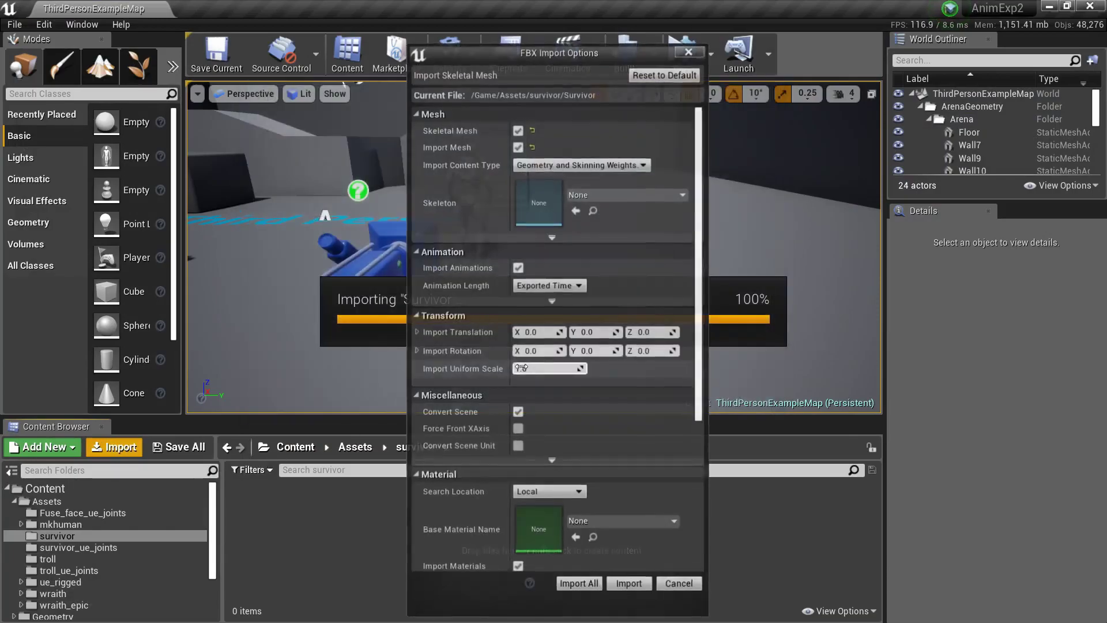
pyautogui.click(628, 584)
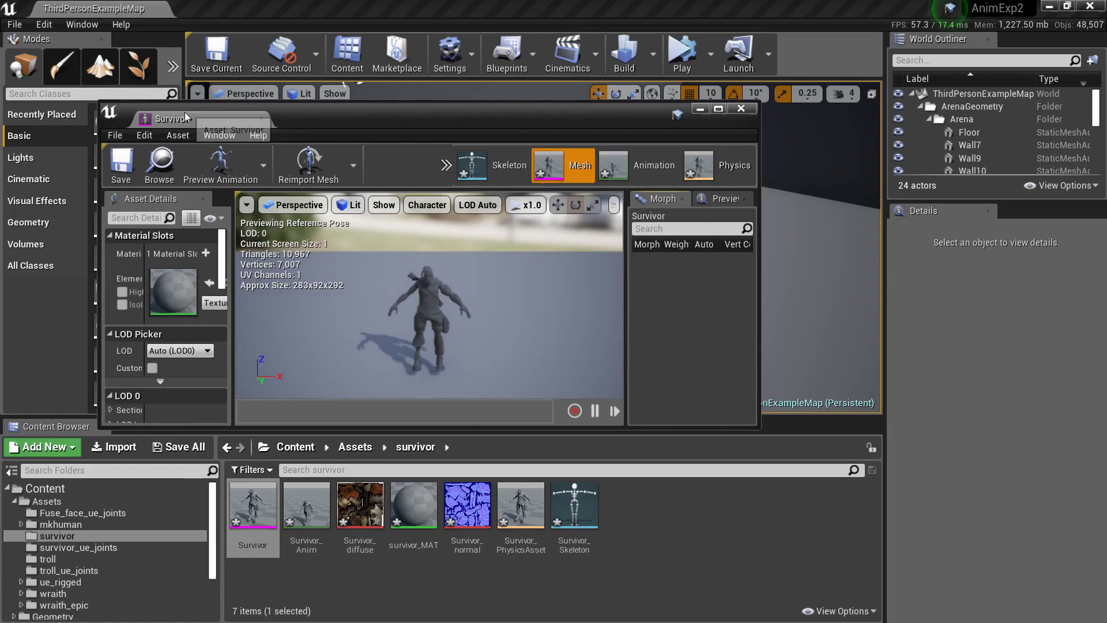
pyautogui.click(856, 56)
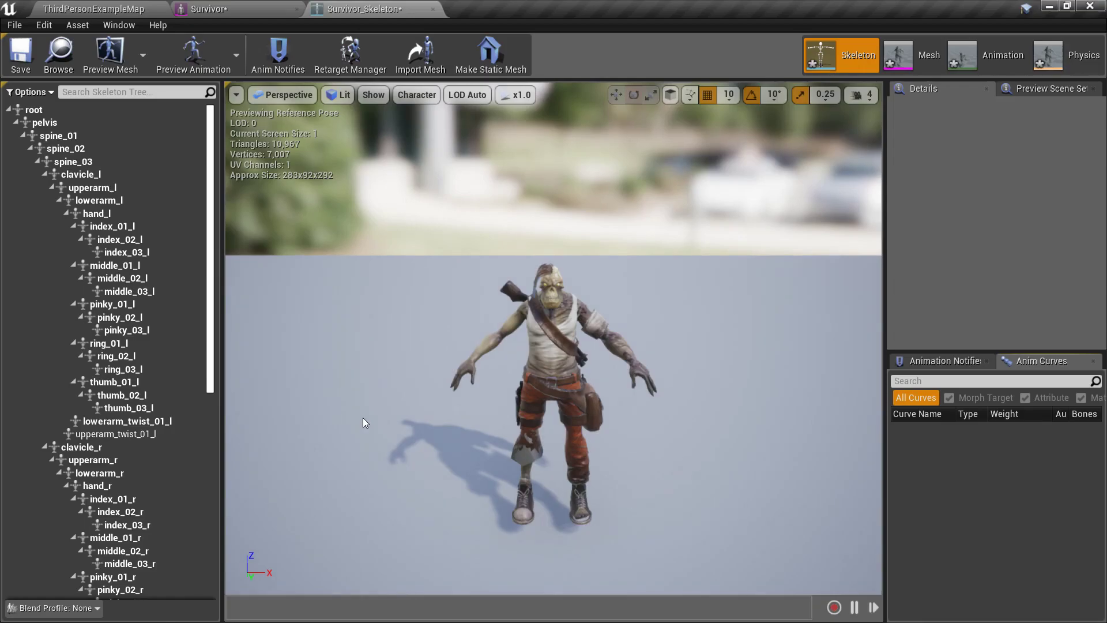
# - Inspect the root bone and scroll the Skeleton Tree, then play the Survivor_Anim walk preview
pyautogui.click(33, 110)
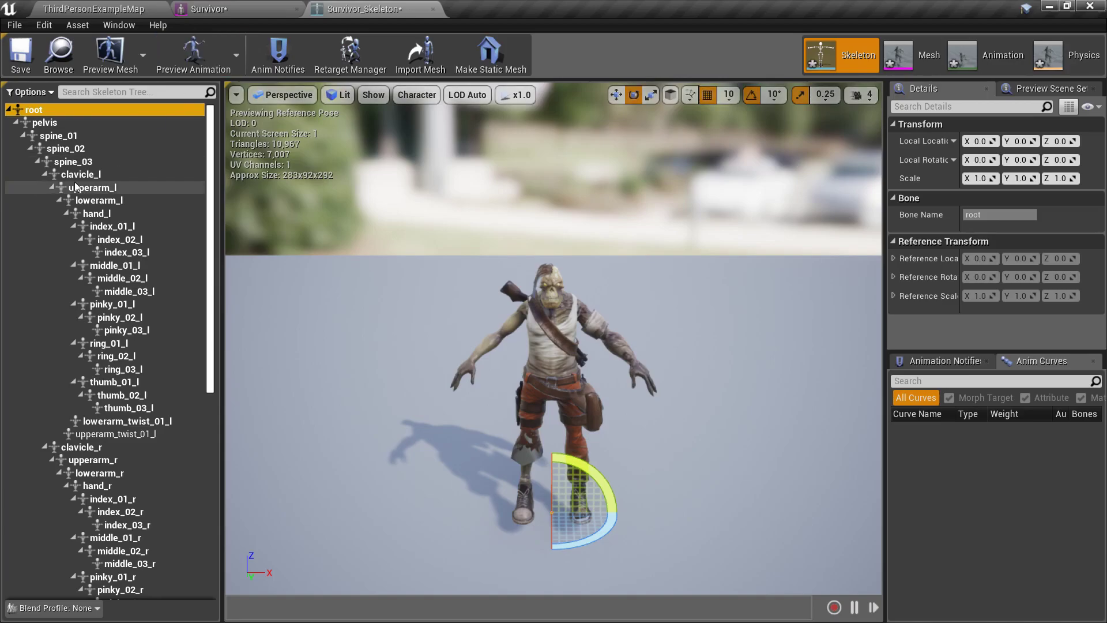
pyautogui.scroll(-10, 216, 209)
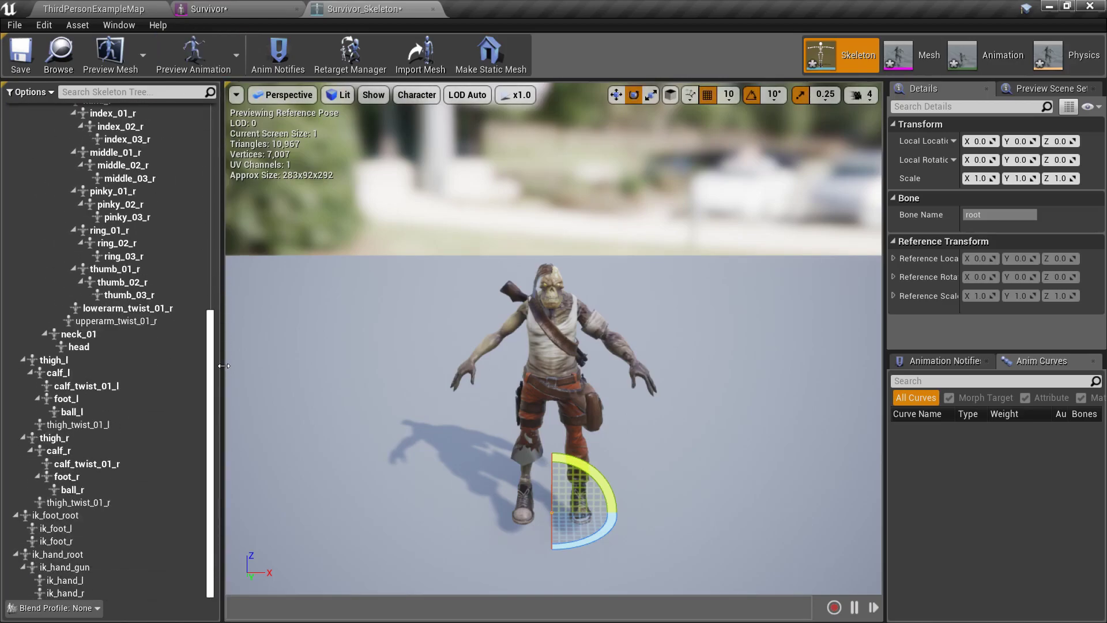
pyautogui.scroll(10, 224, 365)
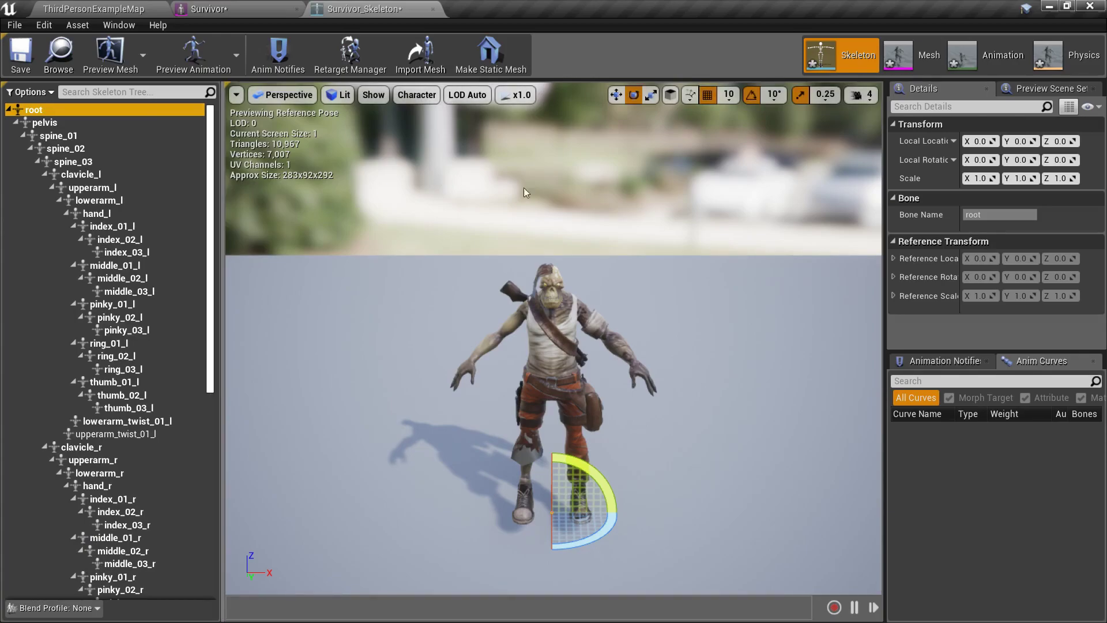
pyautogui.click(996, 61)
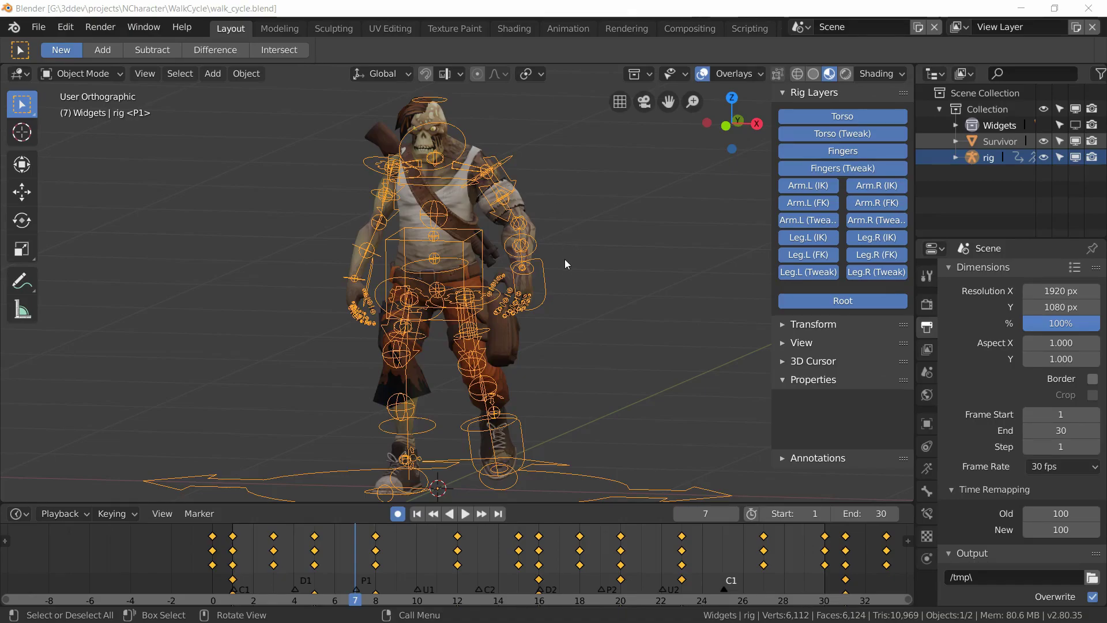
# - Unlink the WalkCycle1 action from the rig in the Dope Sheet's Action Editor
pyautogui.click(568, 28)
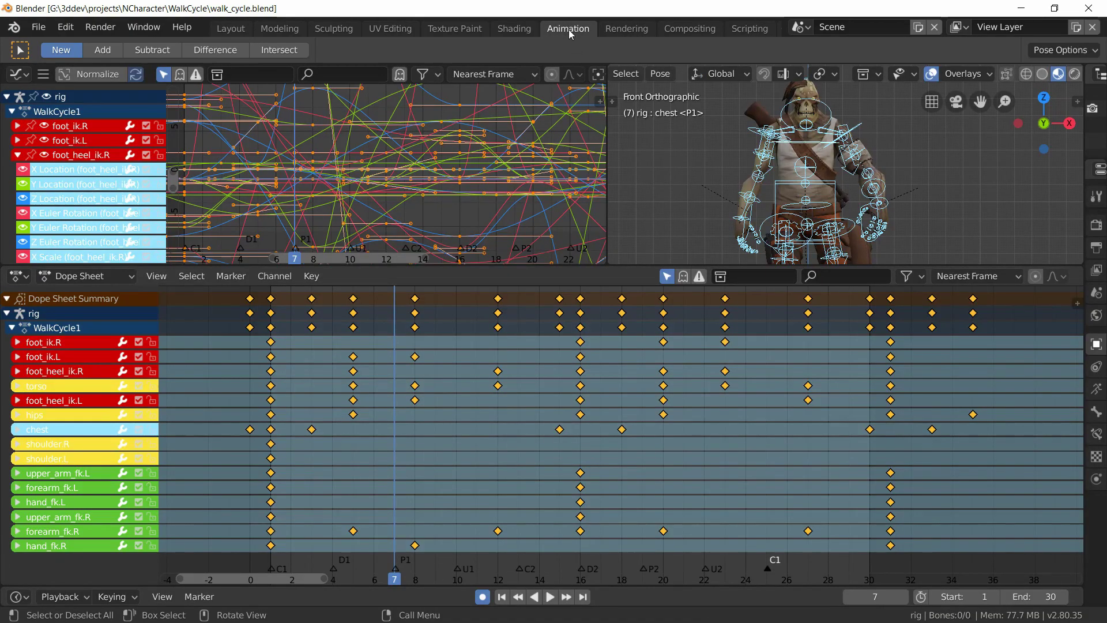
pyautogui.click(98, 278)
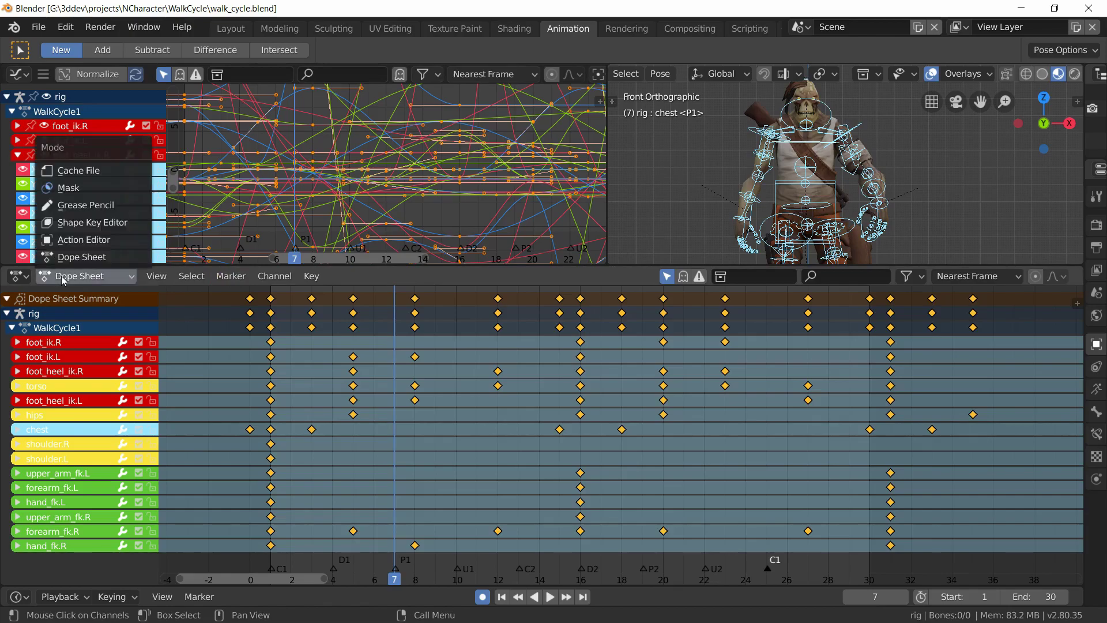
pyautogui.click(87, 239)
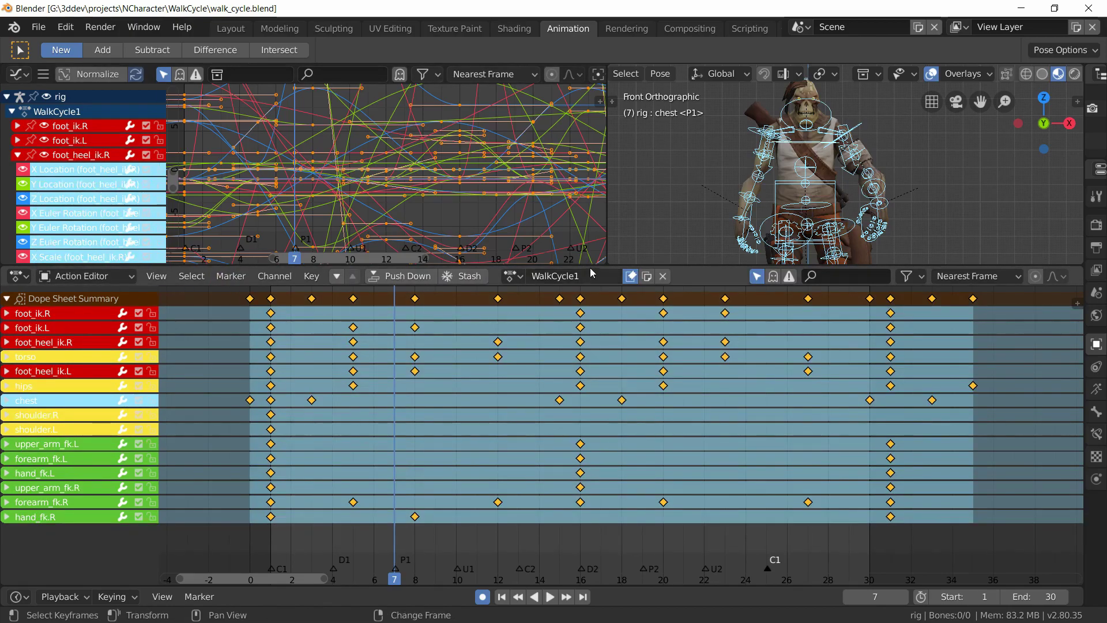
pyautogui.click(663, 277)
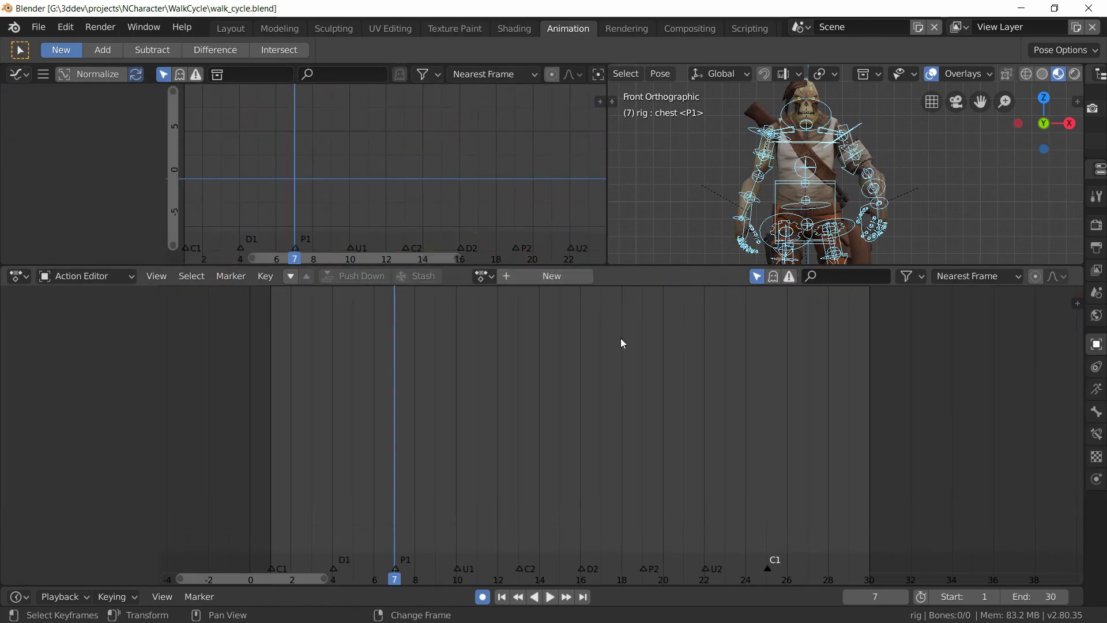
# - In Layout Pose Mode, go to the first frame and clear bone transforms to the rest T-pose
pyautogui.click(223, 29)
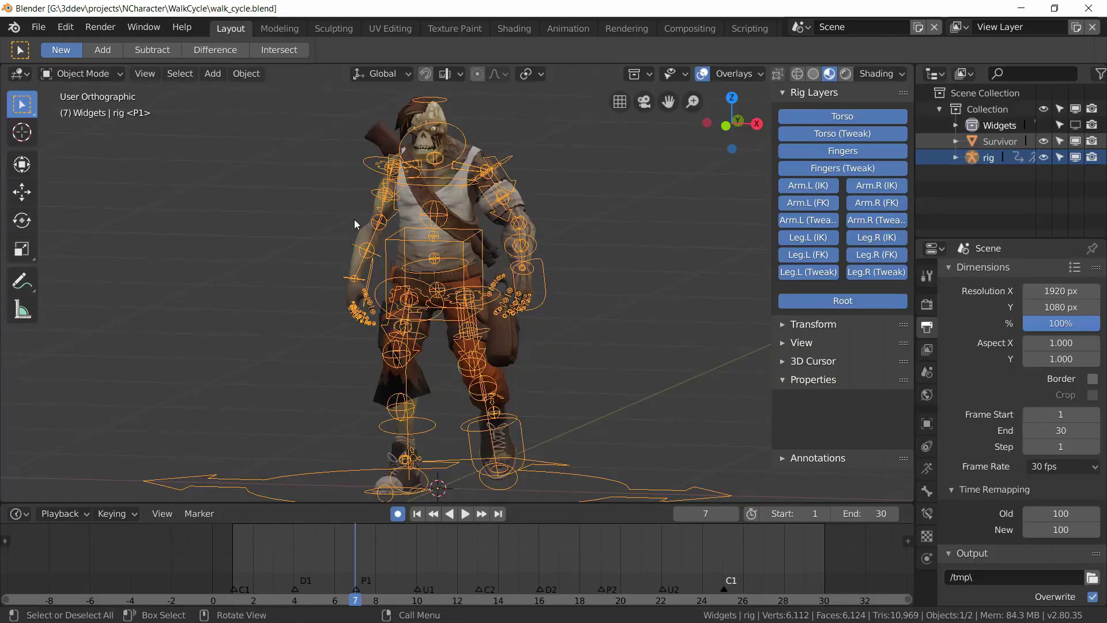
pyautogui.click(97, 71)
pyautogui.click(92, 128)
pyautogui.click(234, 546)
pyautogui.press('space')
pyautogui.press('space')
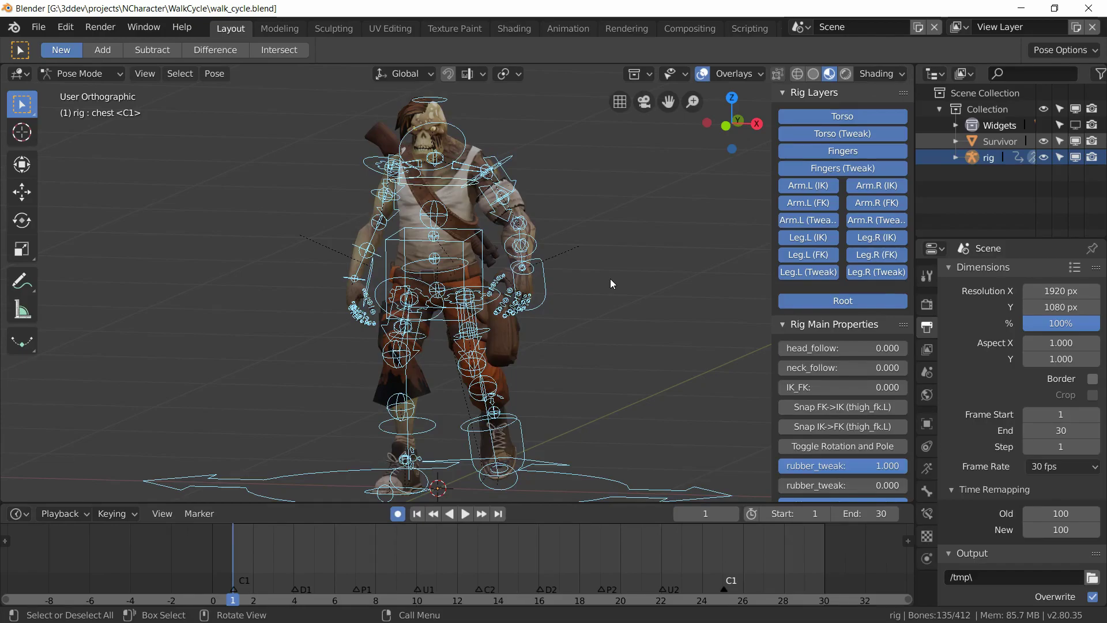
pyautogui.press('alt')
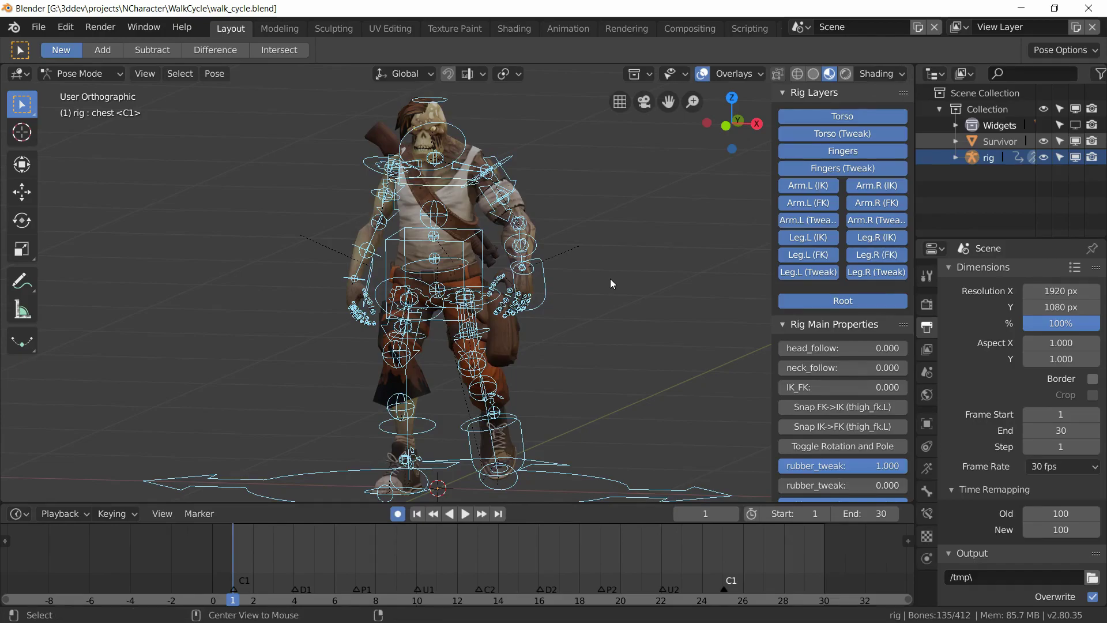
pyautogui.hotkey('alt', 'g')
pyautogui.hotkey('alt', 'r')
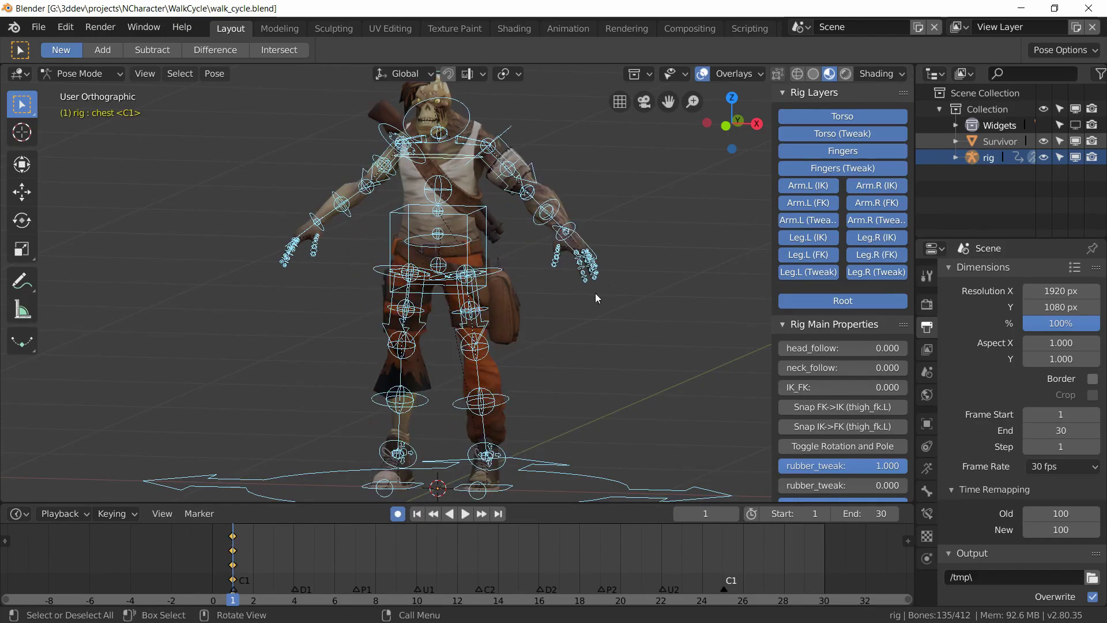
pyautogui.moveTo(450, 280); pyautogui.dragTo(464, 256, button='middle')
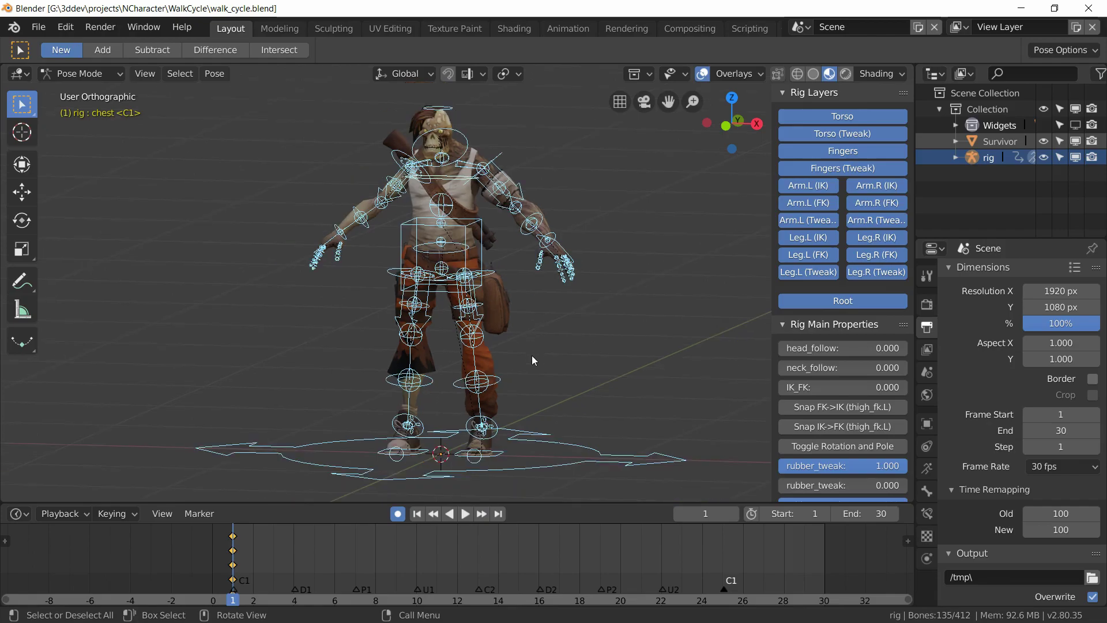
# - Return the rig to Object Mode and switch to the Scripting workspace showing rig_ui.py
pyautogui.click(79, 73)
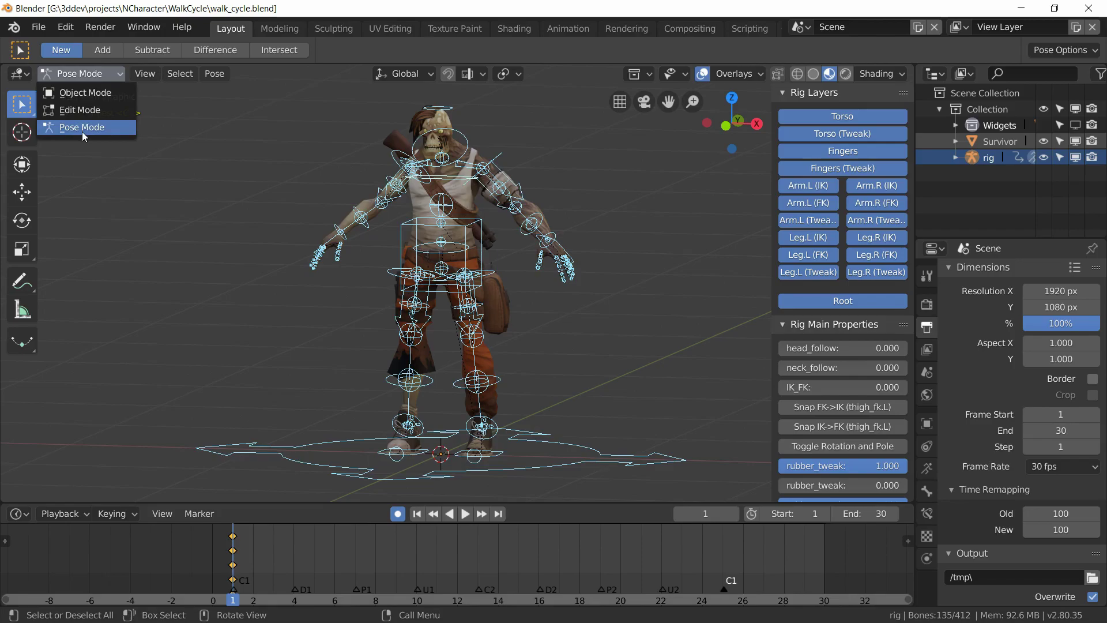
pyautogui.click(82, 94)
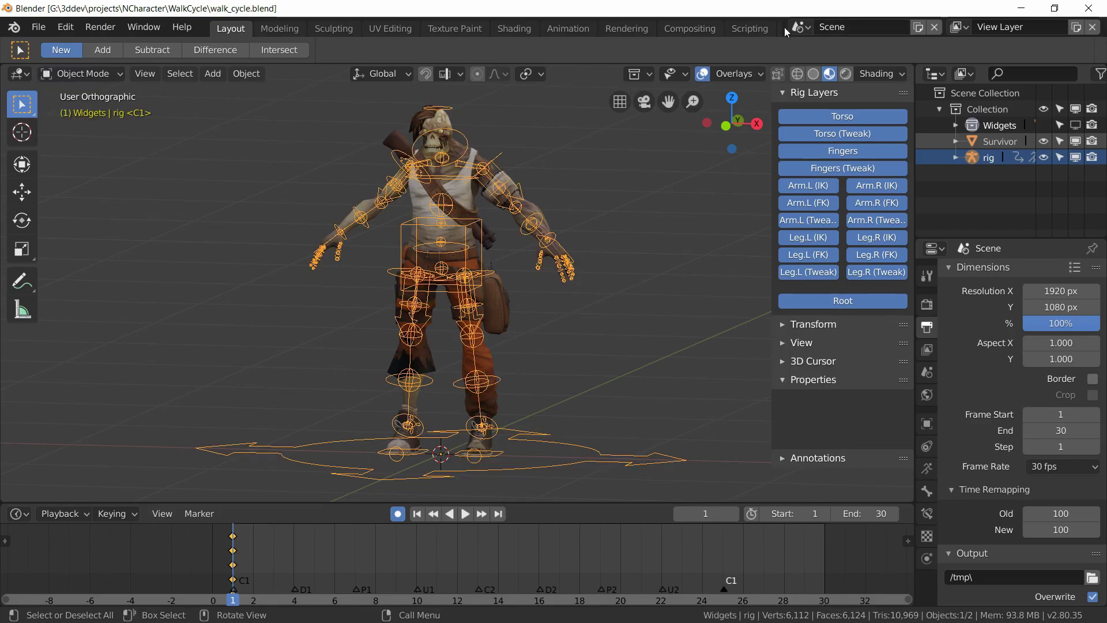
pyautogui.click(738, 29)
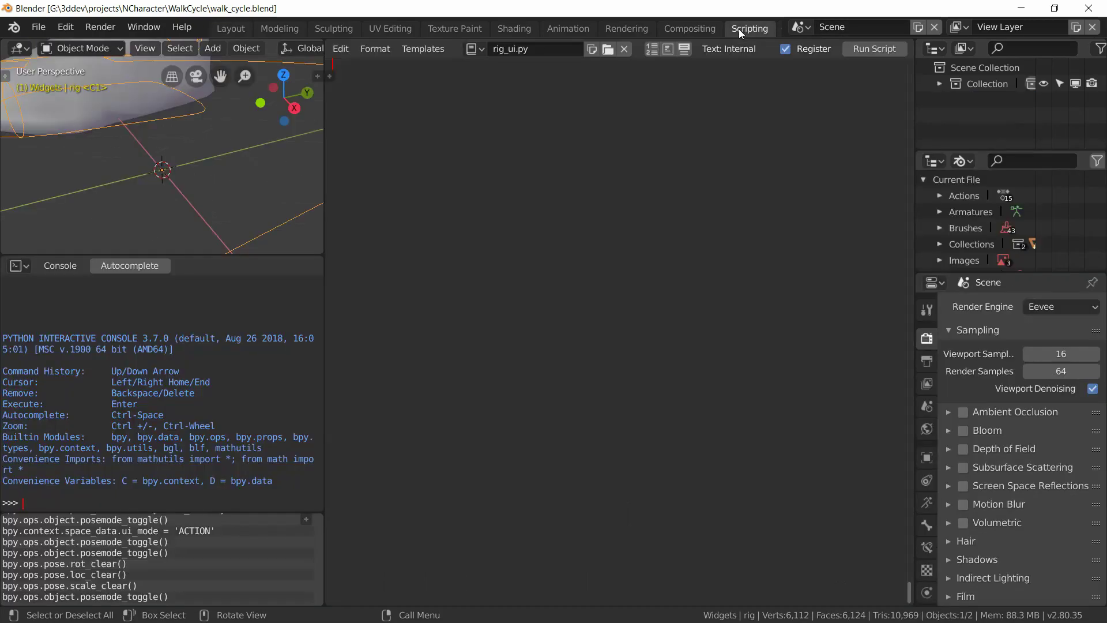
# - Load uefy.py (Uefy Script v1.2) from the recent uefy folder, run it, and go back to Layout
pyautogui.click(608, 49)
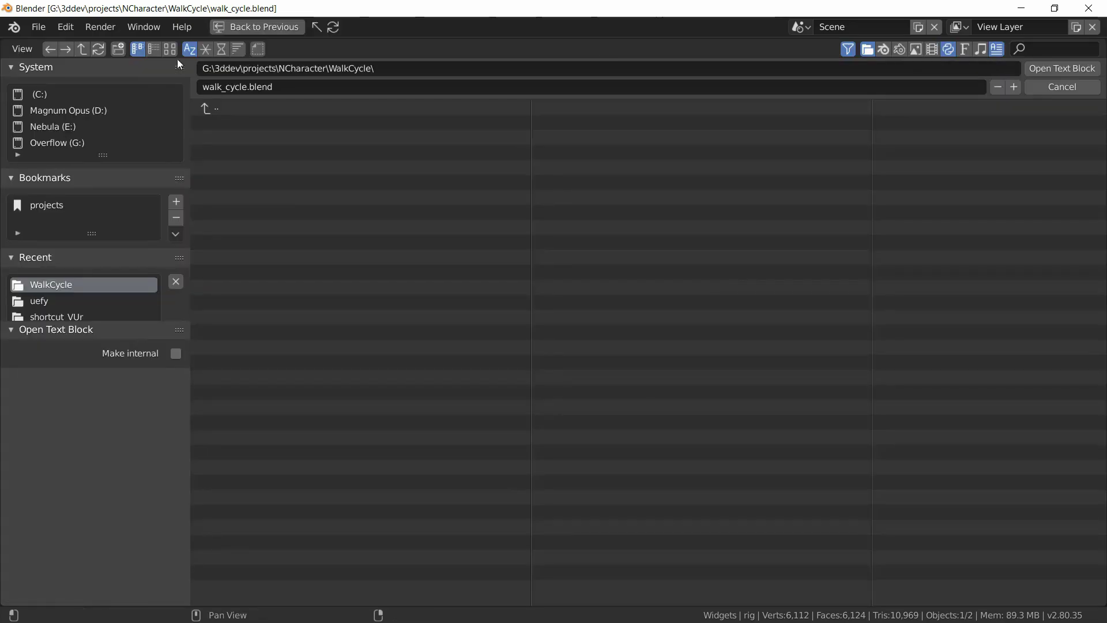
pyautogui.click(43, 301)
pyautogui.click(238, 121)
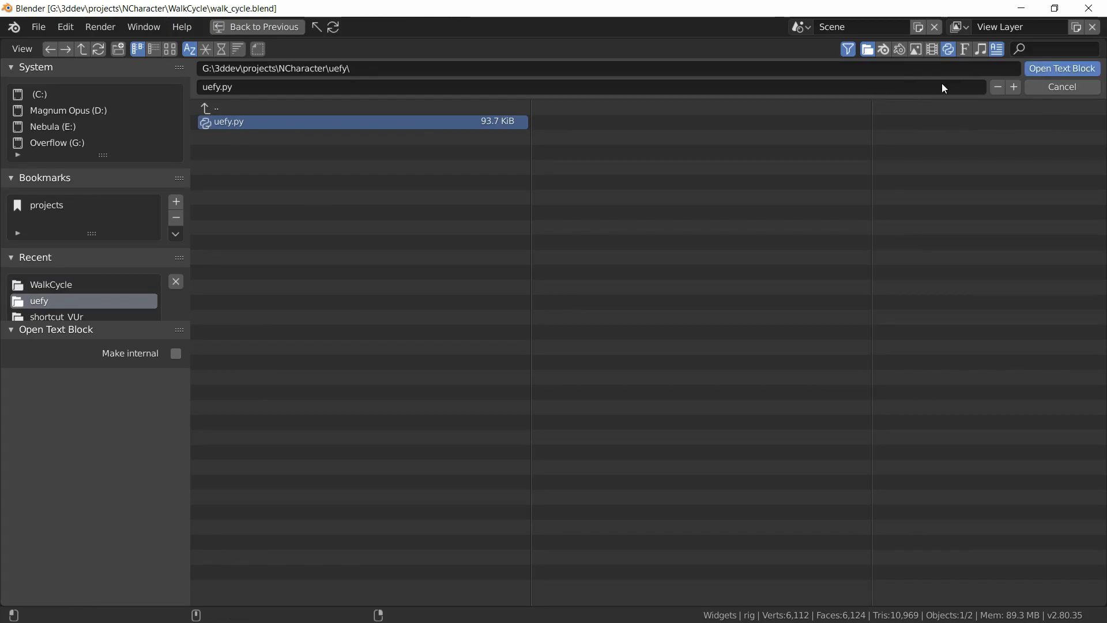
pyautogui.click(1042, 70)
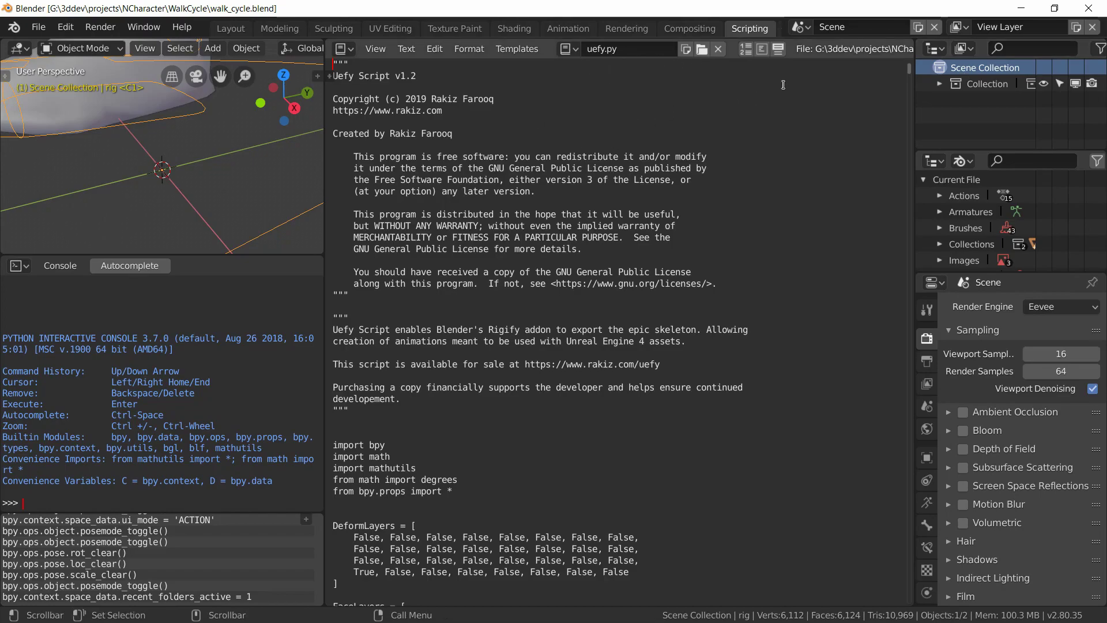
pyautogui.click(867, 50)
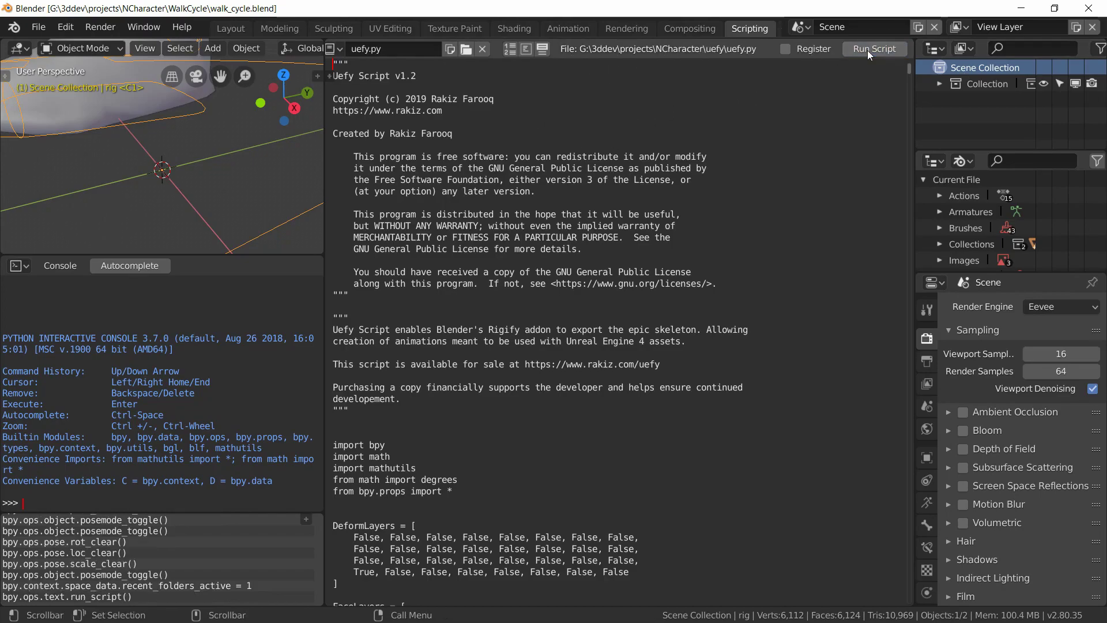
pyautogui.click(230, 29)
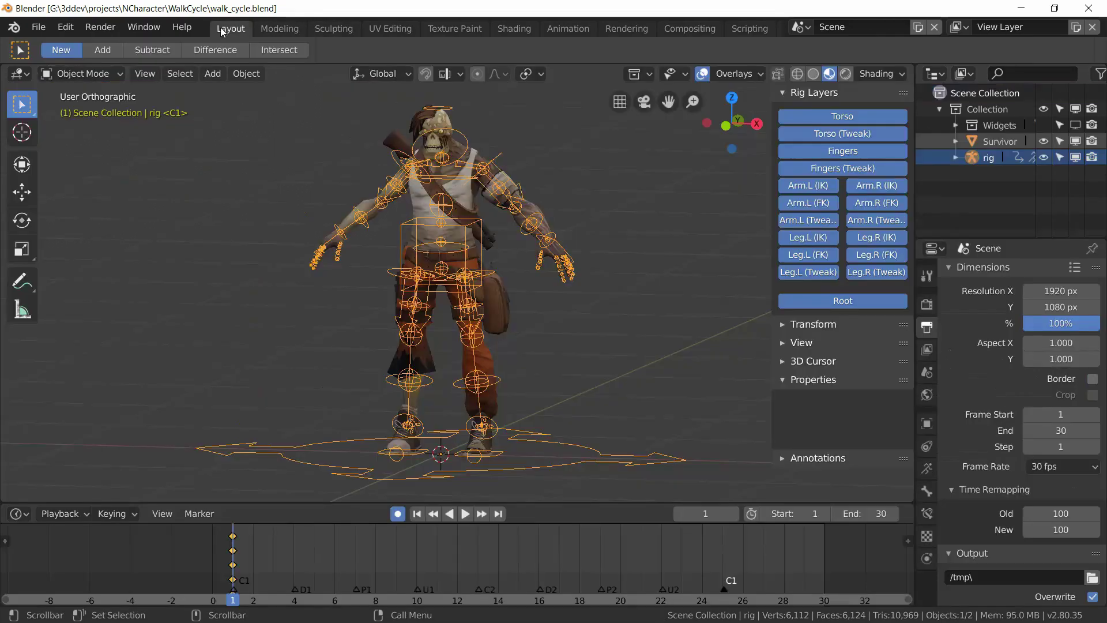
# - Rename the rig object to 'Armature' in the Outliner
pyautogui.doubleClick(985, 160)
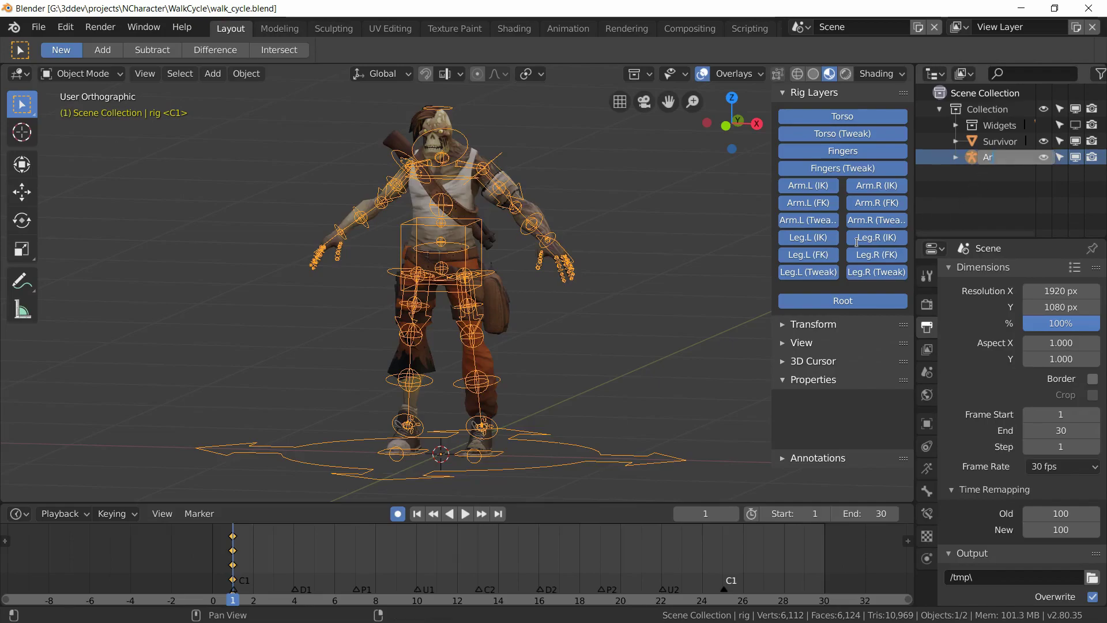
pyautogui.write('Armature')
pyautogui.press('Return')
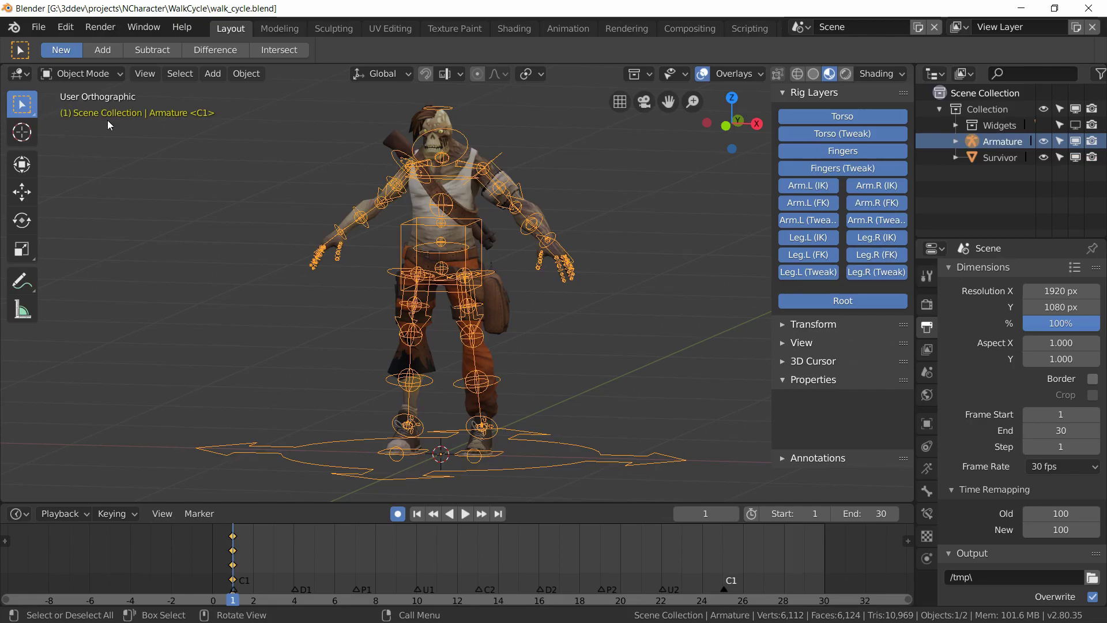
# - In Object Data properties, refresh the Uefy character list and apply Set Original Bone Rolls
pyautogui.click(926, 468)
pyautogui.scroll(-5, 997, 433)
pyautogui.scroll(-10, 997, 436)
pyautogui.scroll(6, 1004, 397)
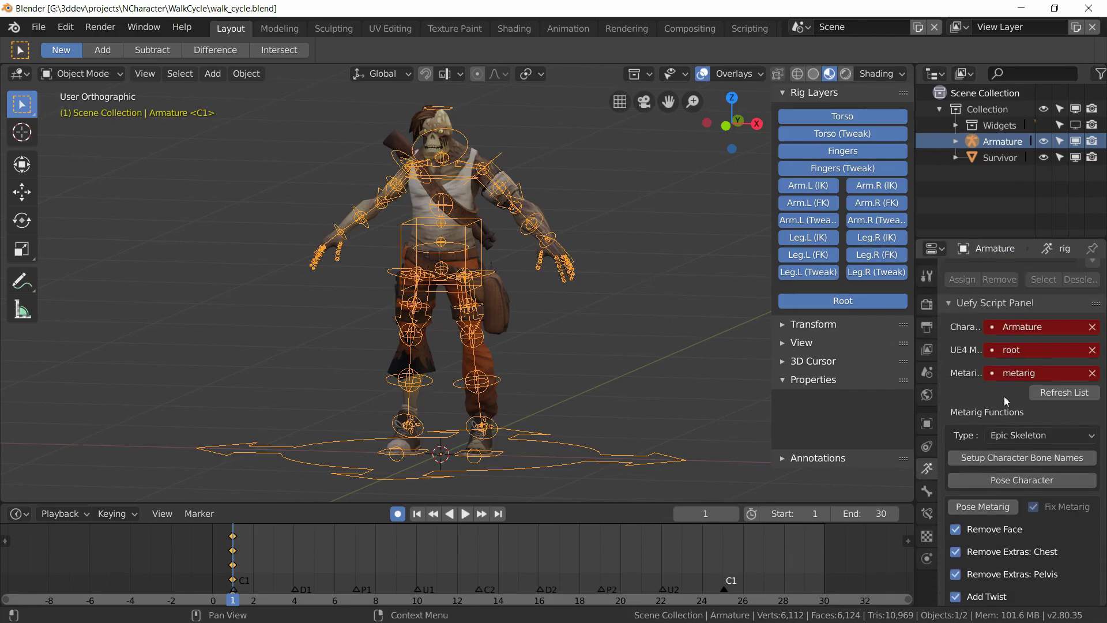
pyautogui.click(1063, 421)
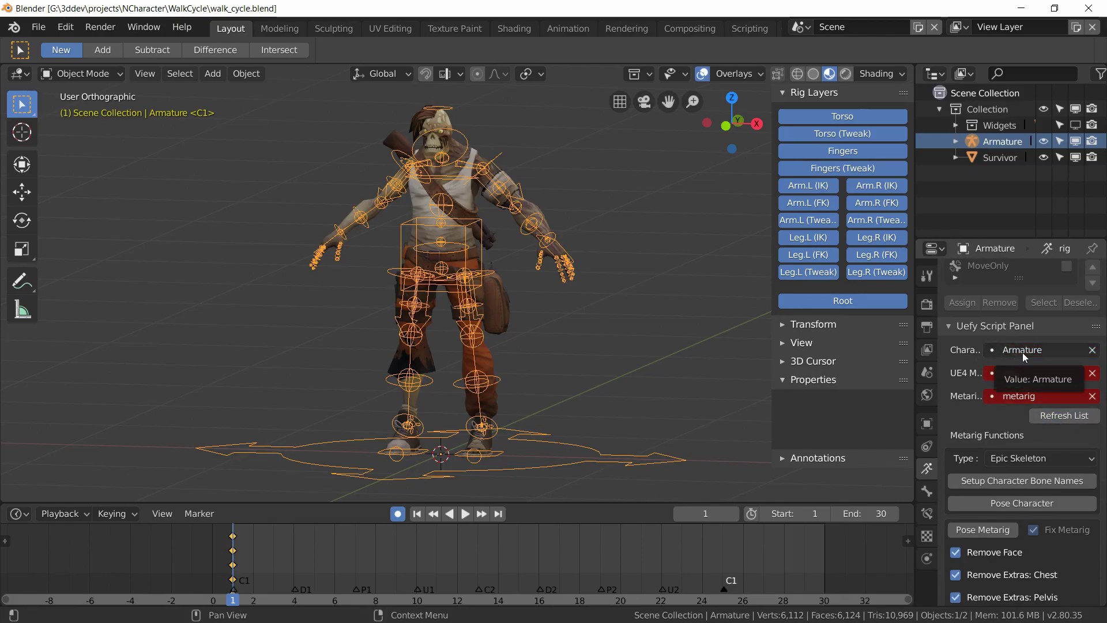
pyautogui.scroll(-12, 977, 477)
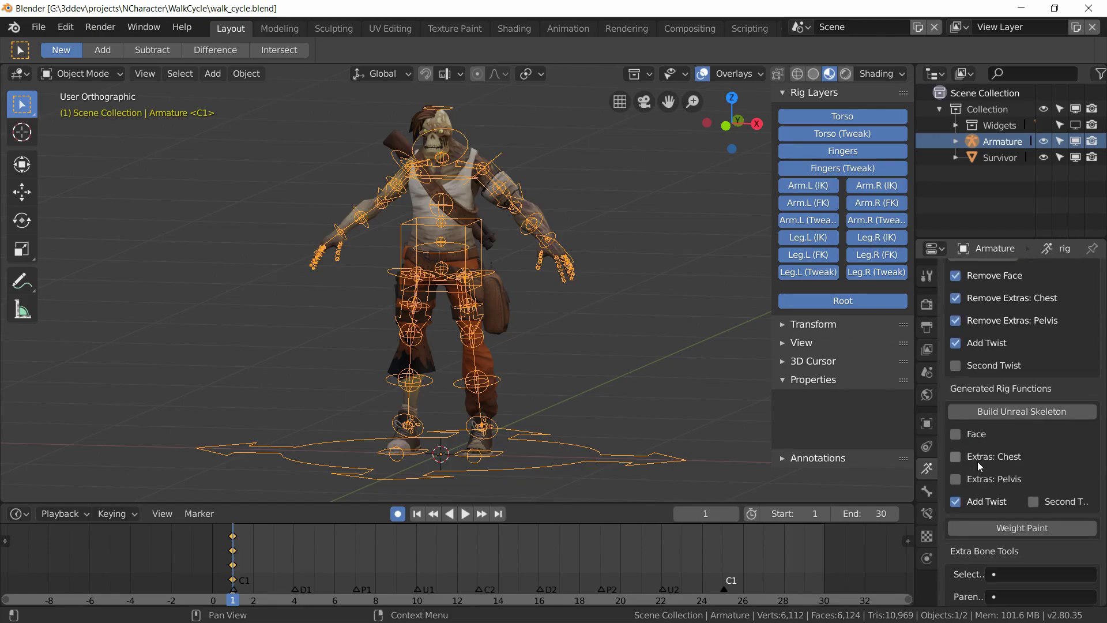
pyautogui.scroll(12, 1023, 438)
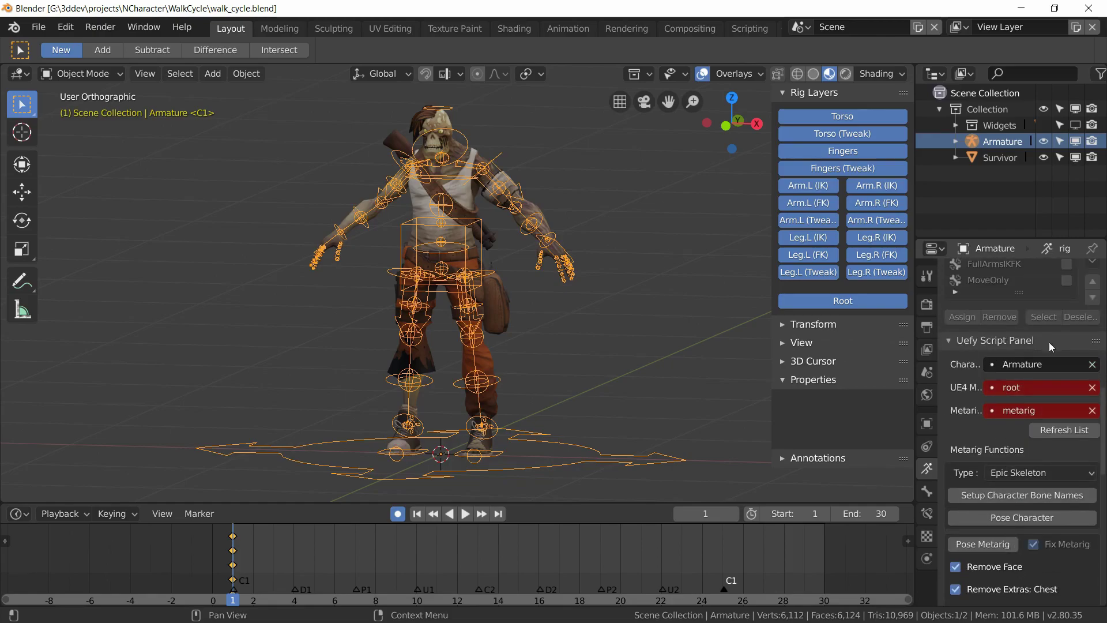
pyautogui.scroll(-8, 1026, 445)
pyautogui.scroll(-10, 1026, 446)
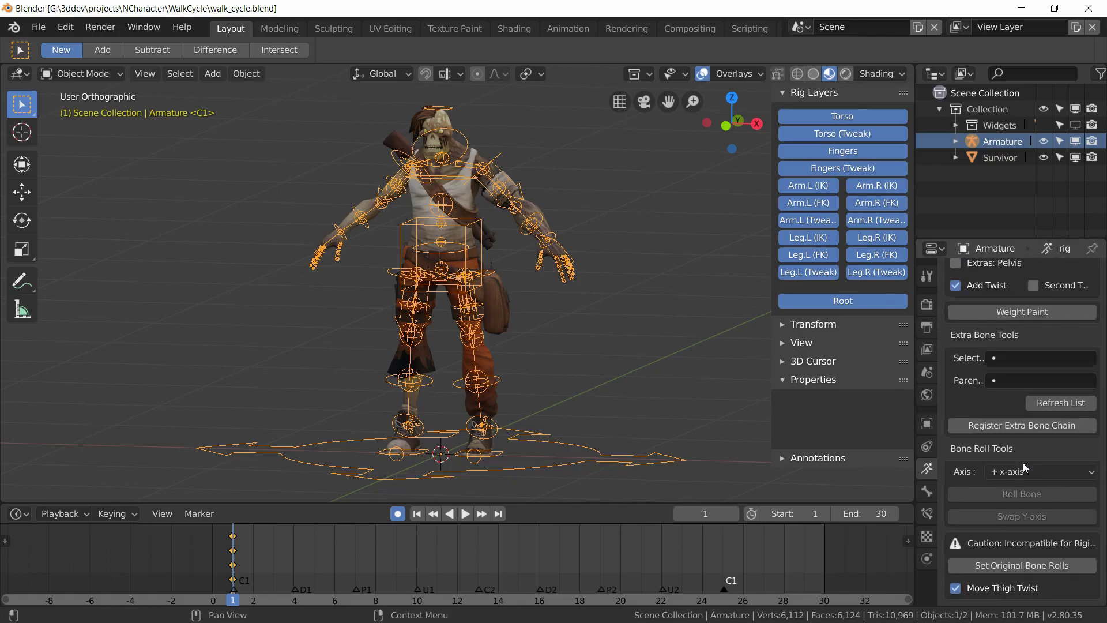
pyautogui.click(1030, 566)
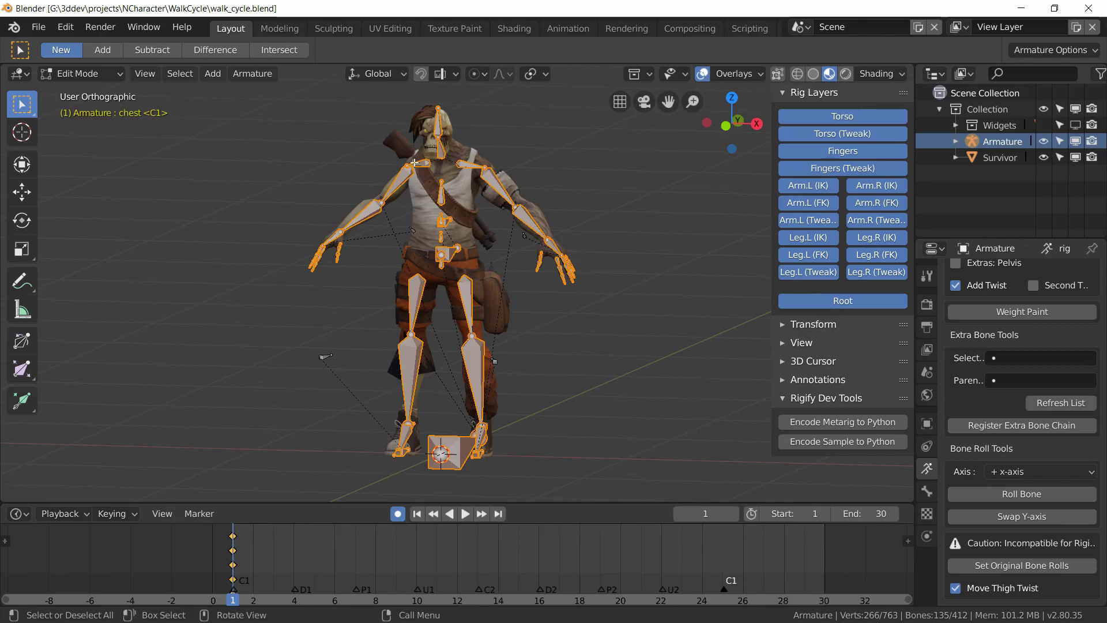
# - Return the Armature to Object Mode and select the Survivor mesh together with the Armature
pyautogui.click(79, 74)
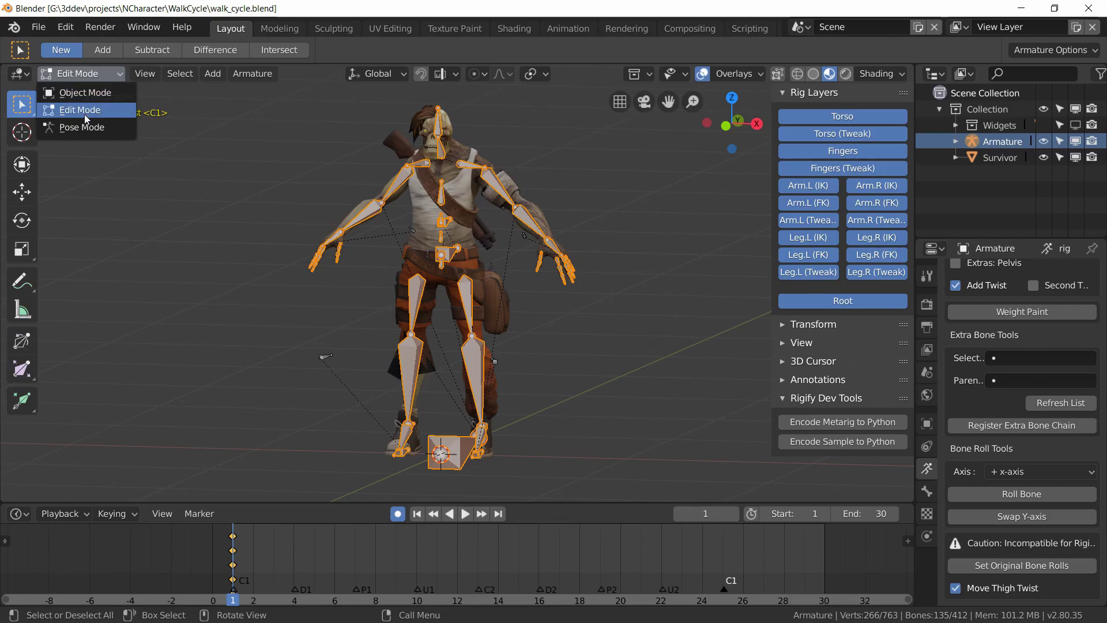
pyautogui.click(85, 93)
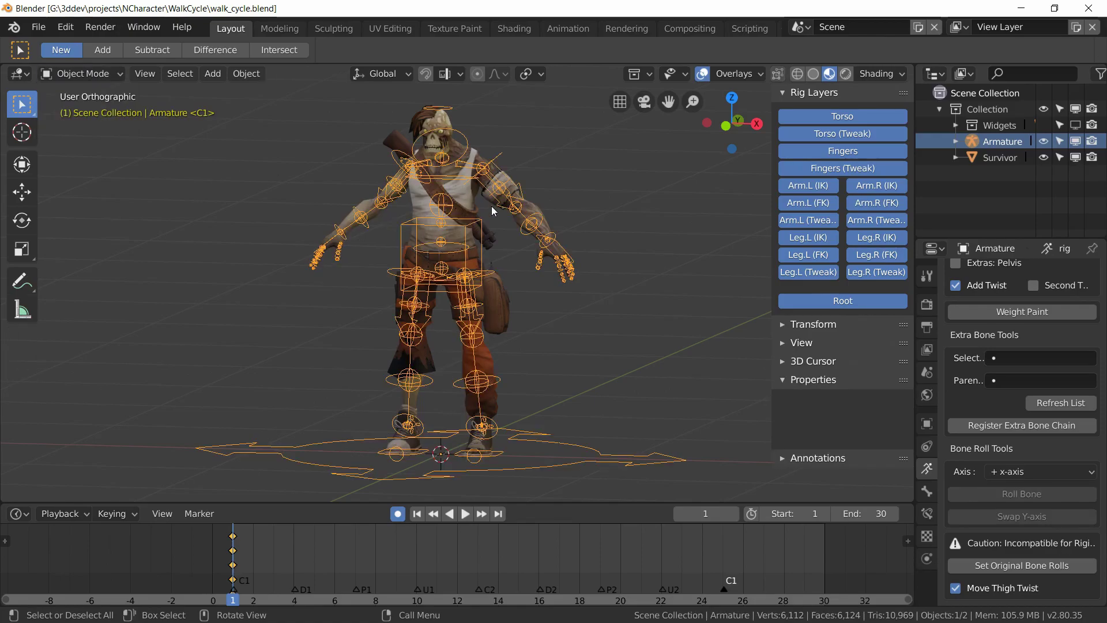
pyautogui.click(460, 197)
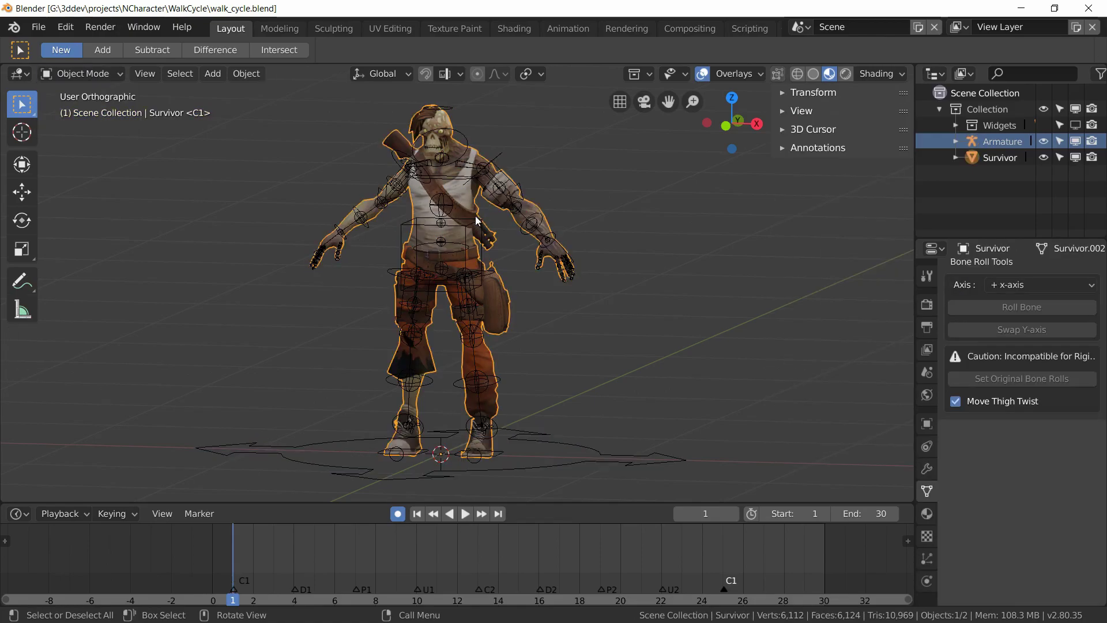
pyautogui.keyDown('shift'); pyautogui.click(530, 434); pyautogui.keyUp('shift')
pyautogui.click(50, 32)
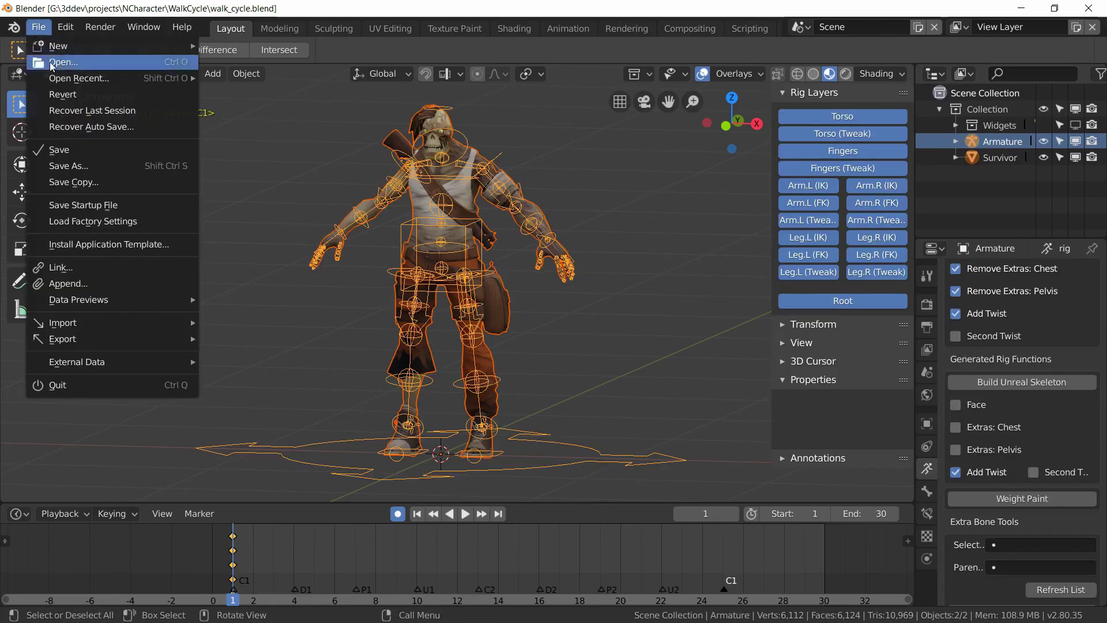
# - Export Survivor_ue_rolls.fbx with the deform-bones option toggled and All Actions unchecked
pyautogui.moveTo(123, 338)
pyautogui.click(273, 368)
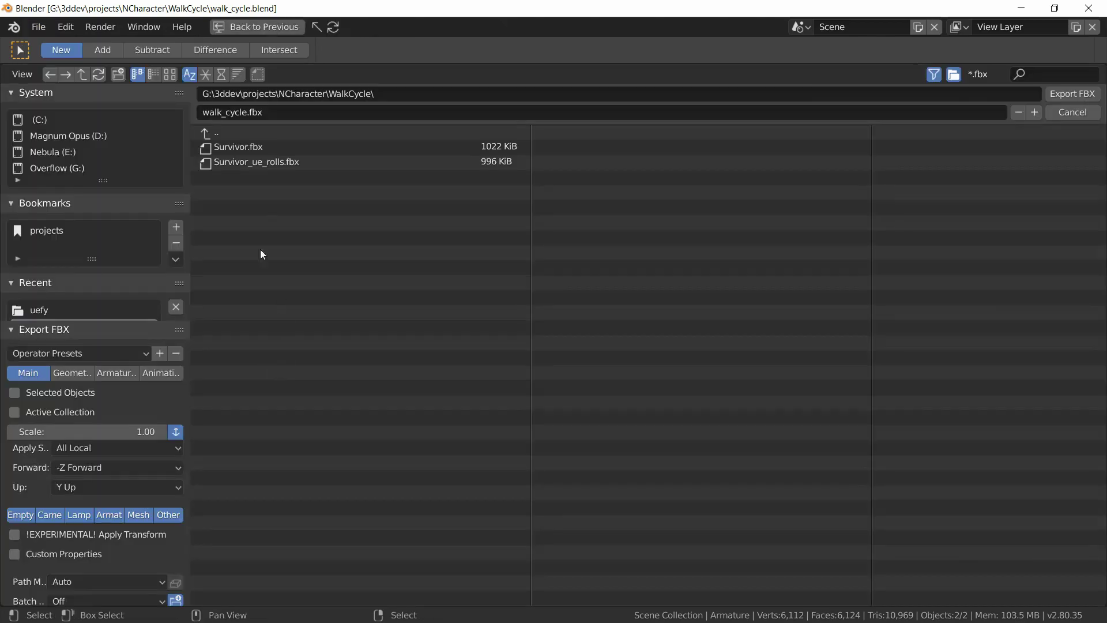
pyautogui.click(266, 162)
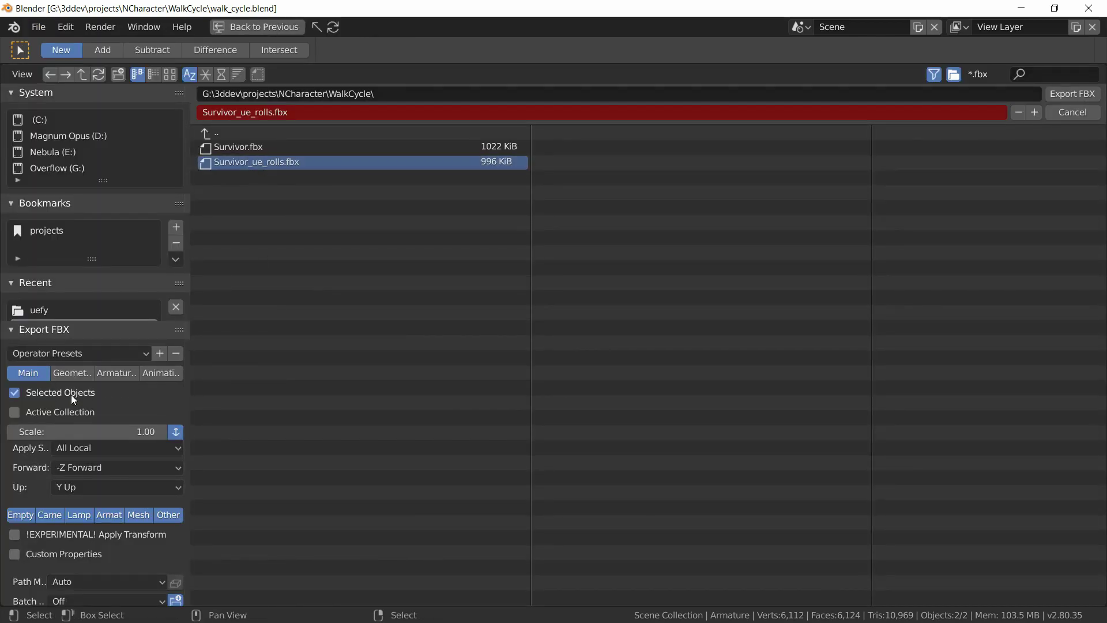
pyautogui.click(118, 373)
pyautogui.click(85, 393)
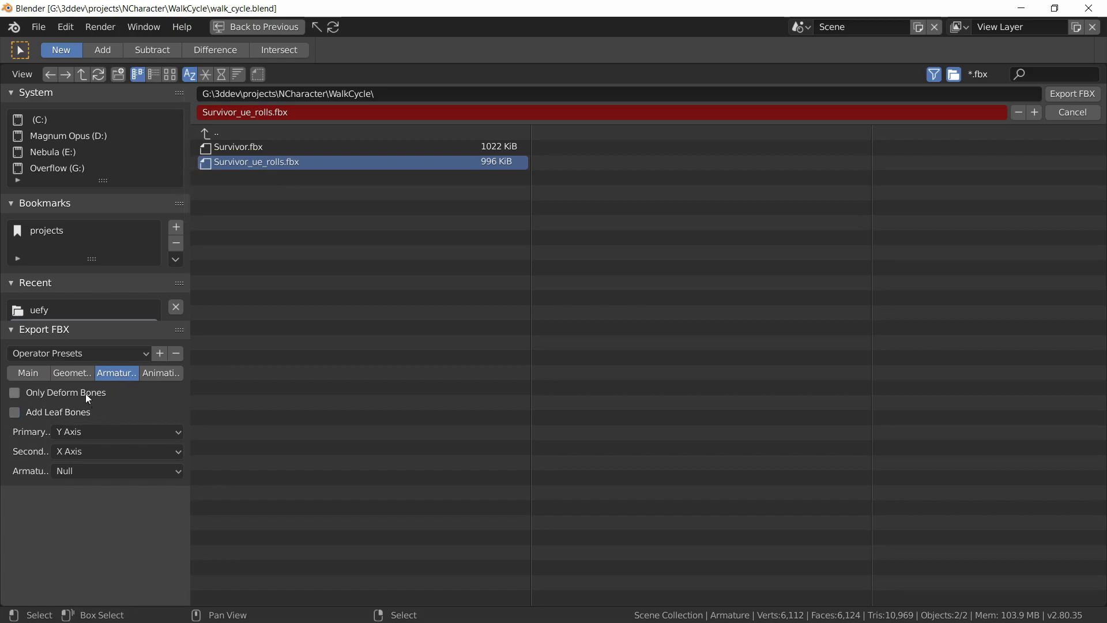
pyautogui.click(167, 374)
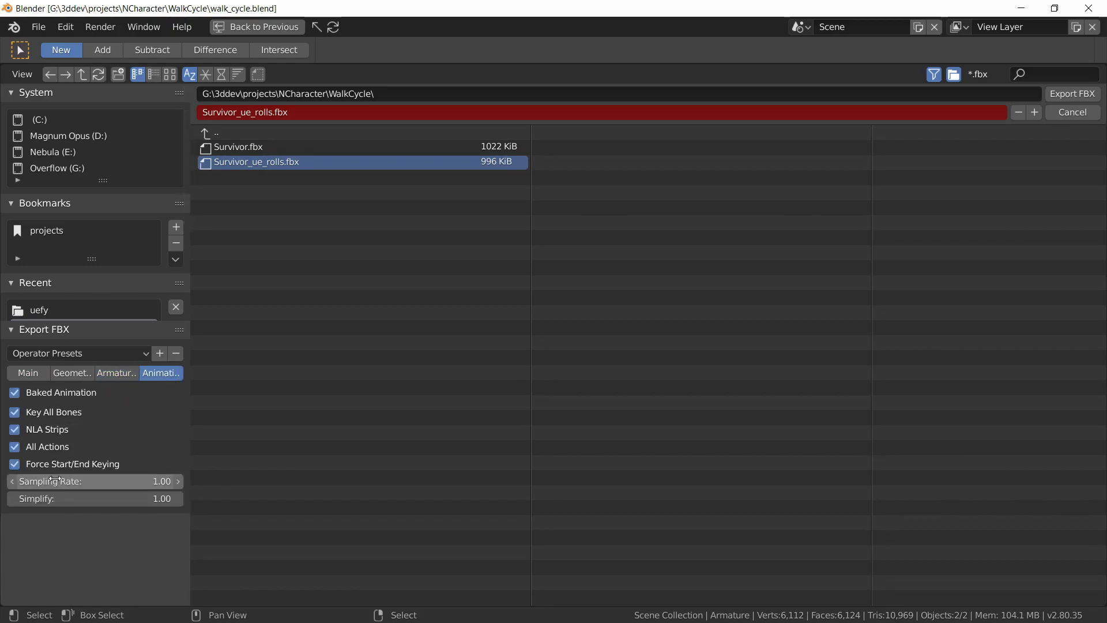
pyautogui.click(39, 446)
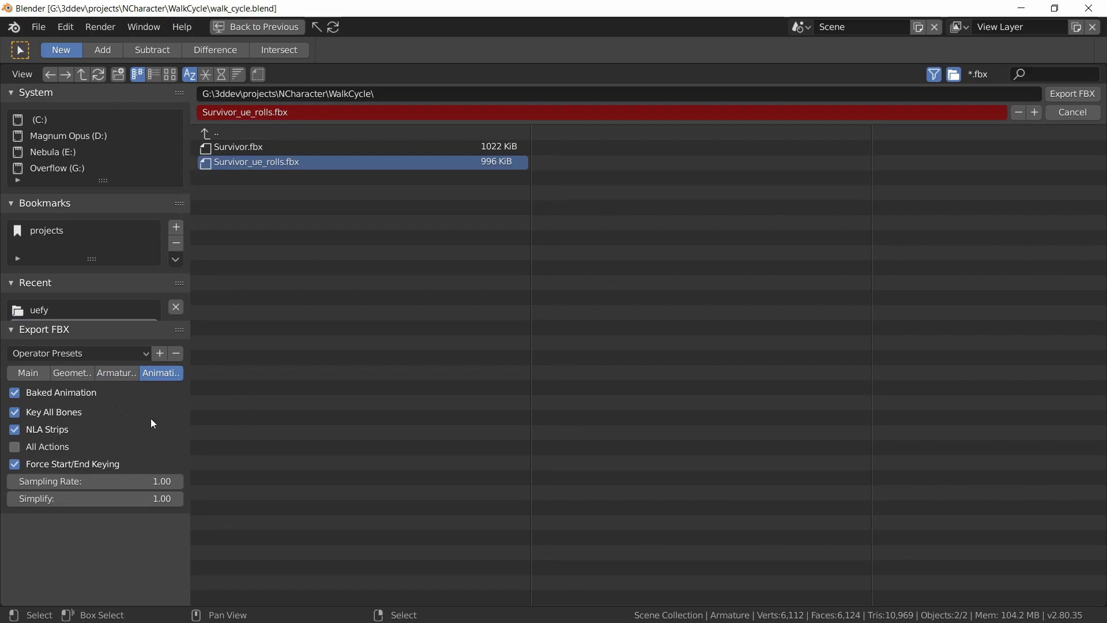
pyautogui.click(1074, 97)
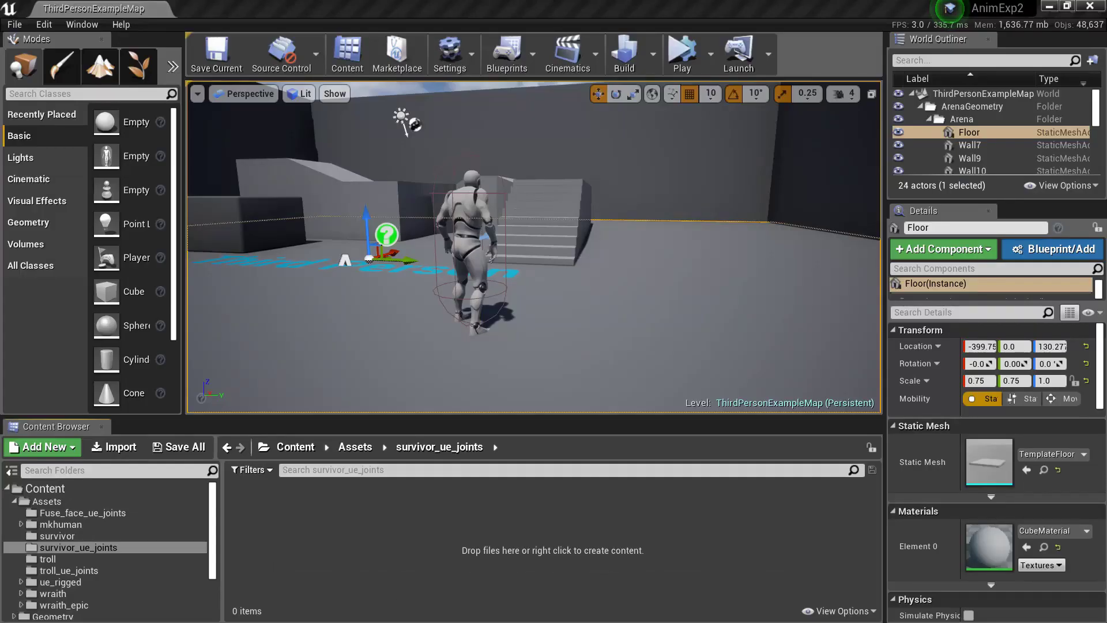
# - Start importing Survivor_ue_rolls.fbx into the survivor_ue_joints folder
pyautogui.click(394, 528)
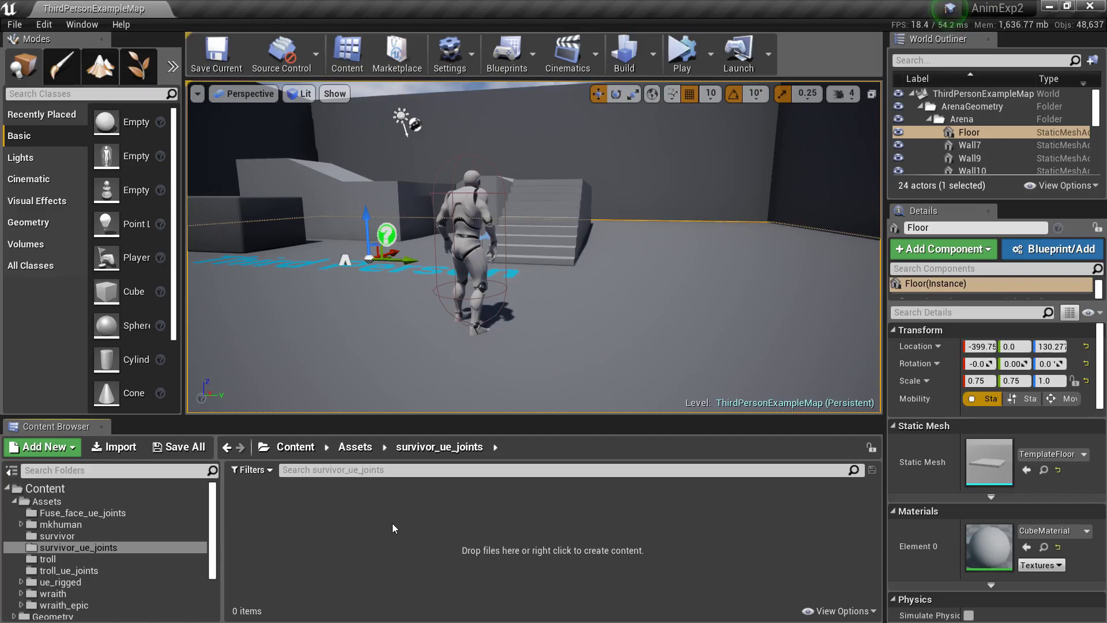
pyautogui.click(114, 447)
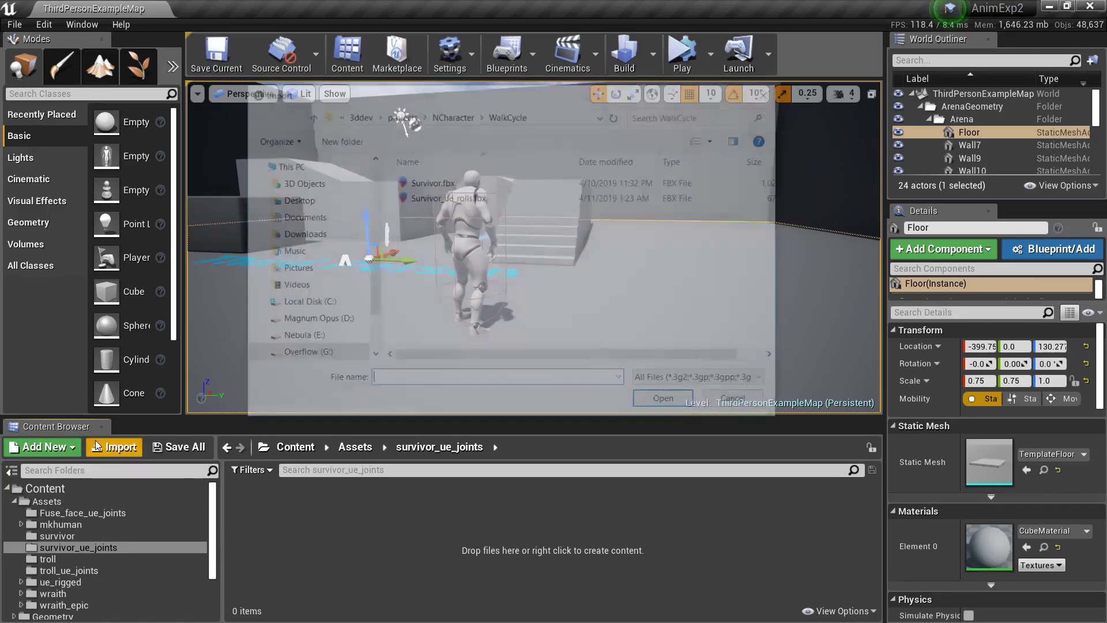
pyautogui.click(456, 196)
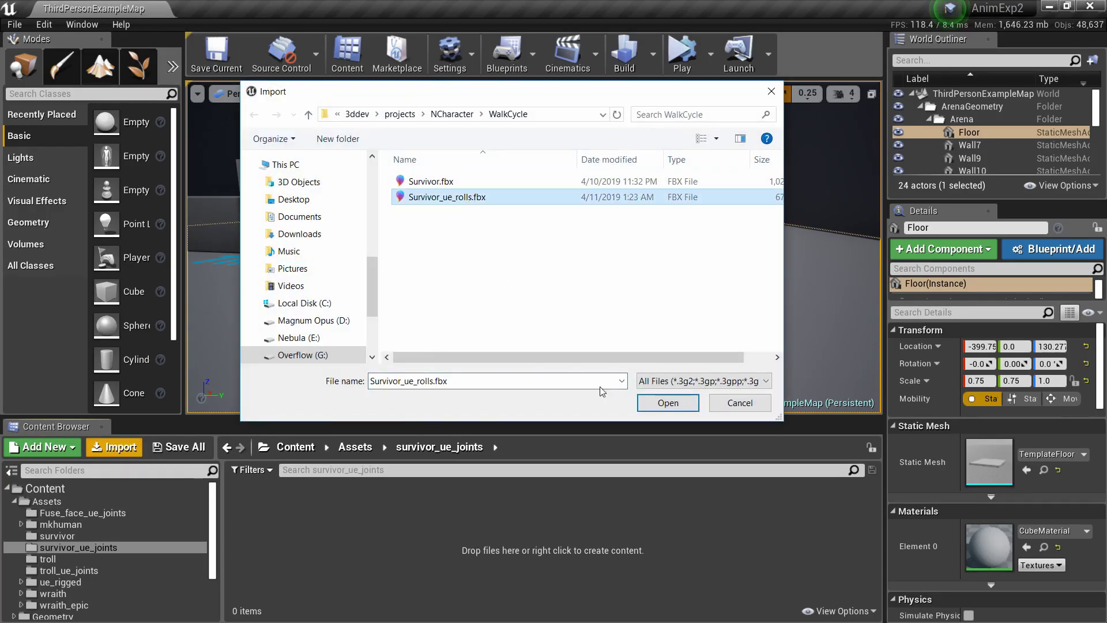
pyautogui.click(668, 402)
# - Assign UE4_Mannequin_Skeleton, import the mesh, and open Survivor_ue_rolls in the mesh editor
pyautogui.click(626, 195)
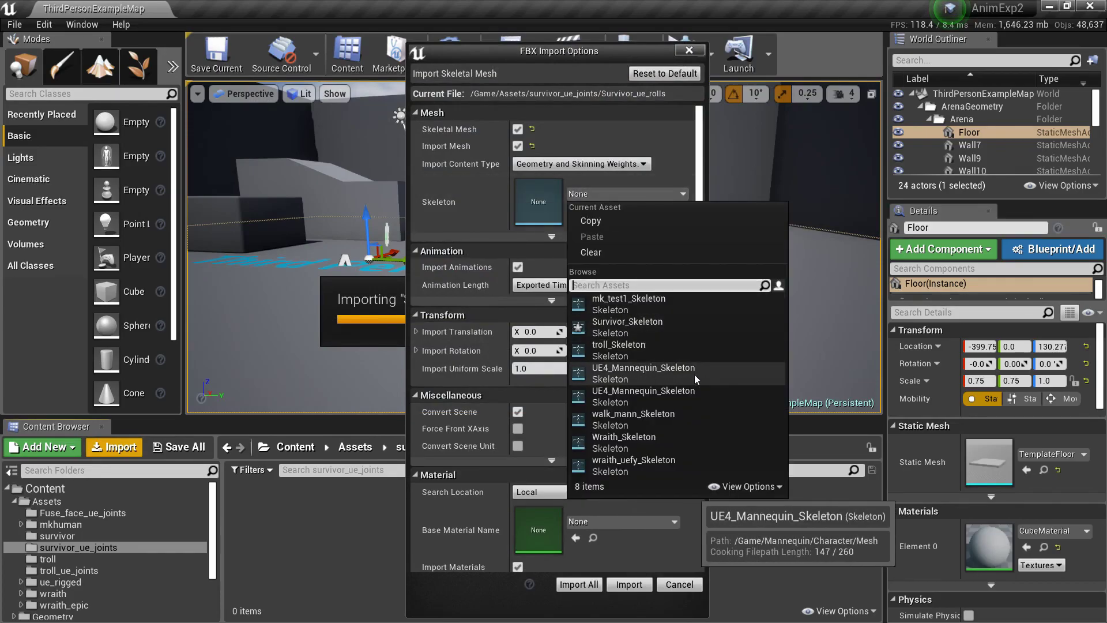
pyautogui.click(676, 376)
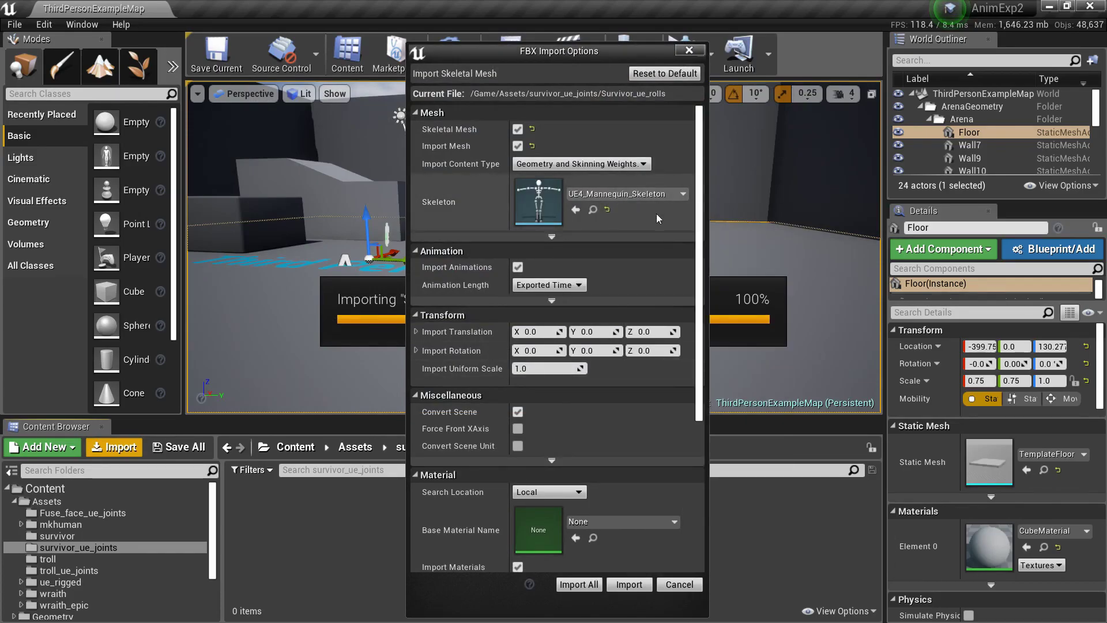
pyautogui.click(622, 584)
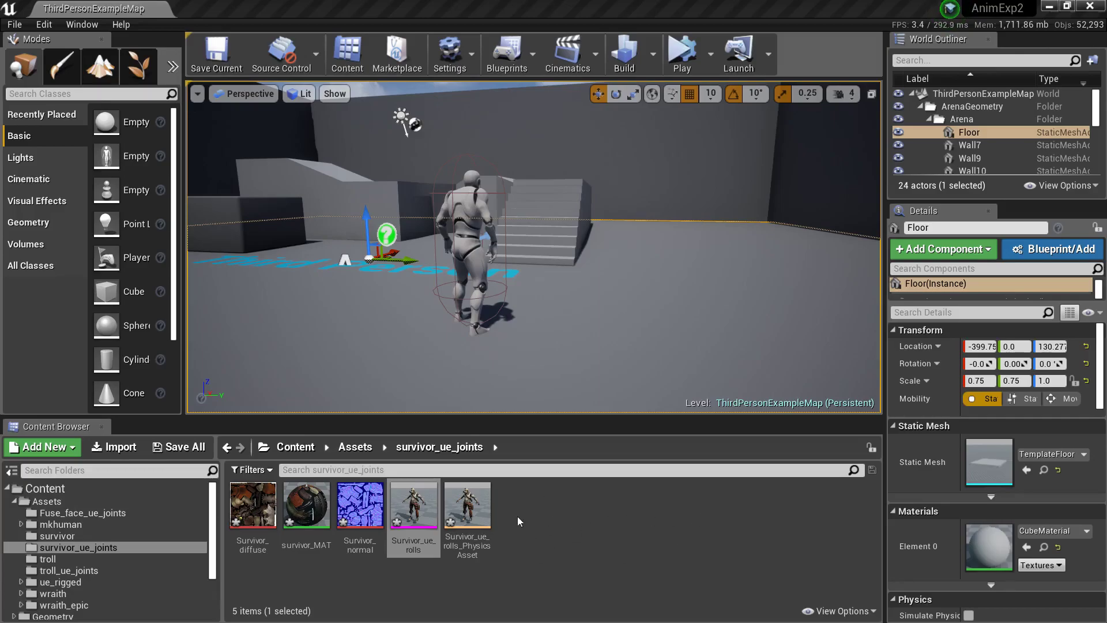
pyautogui.doubleClick(408, 507)
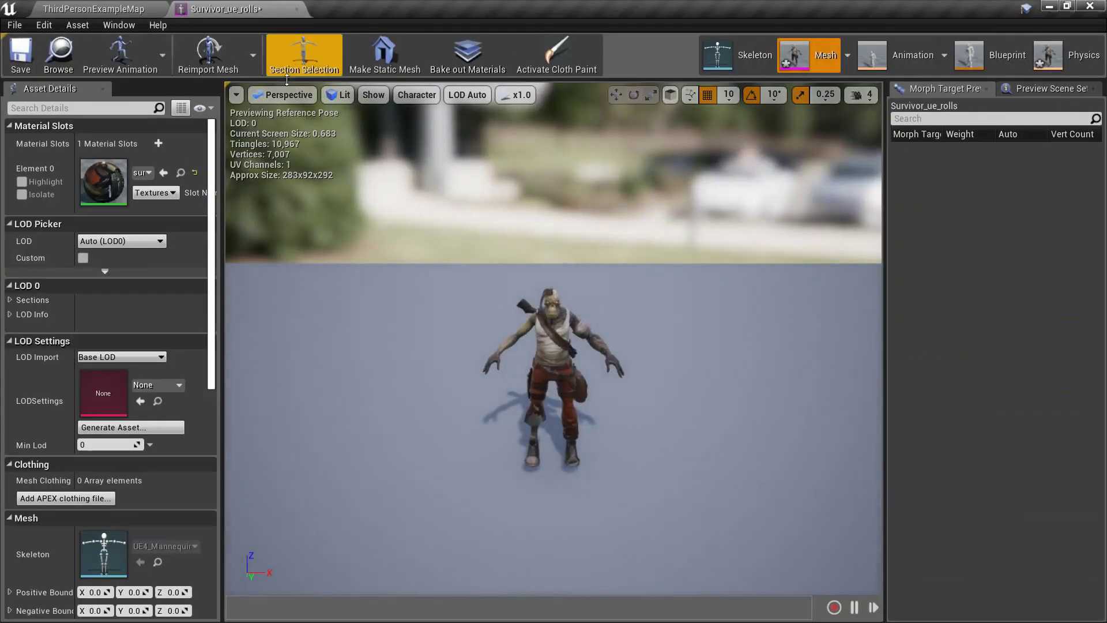
# - Preview the mannequin skeleton with Survivor_ue_rolls, then troll_ue_joint, then Survivor_ue_rolls, and open its animations
pyautogui.click(758, 52)
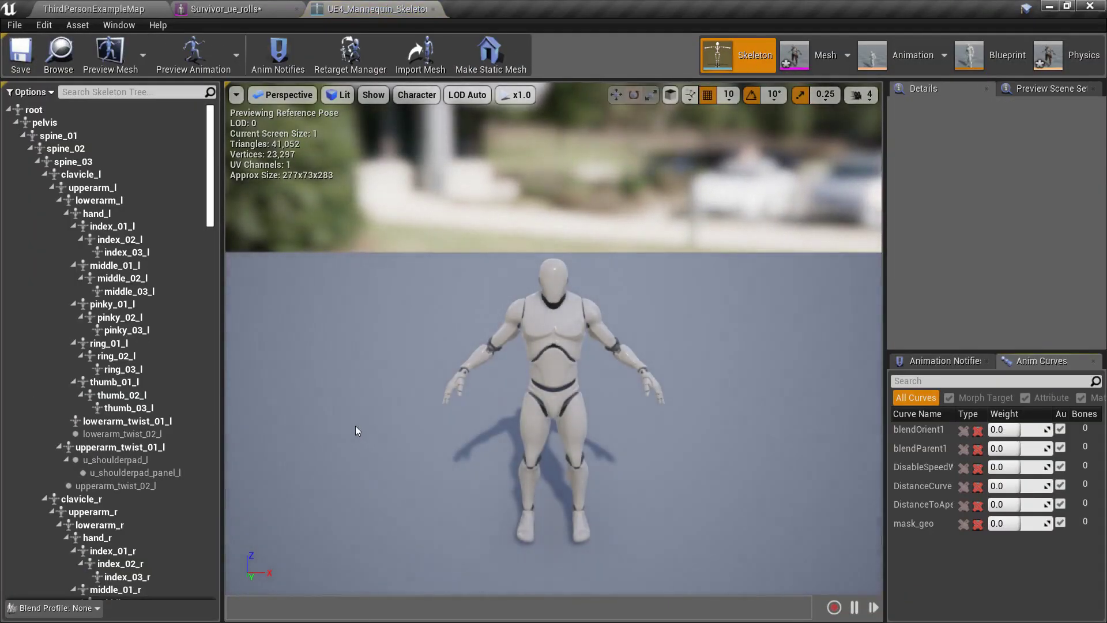
pyautogui.click(110, 55)
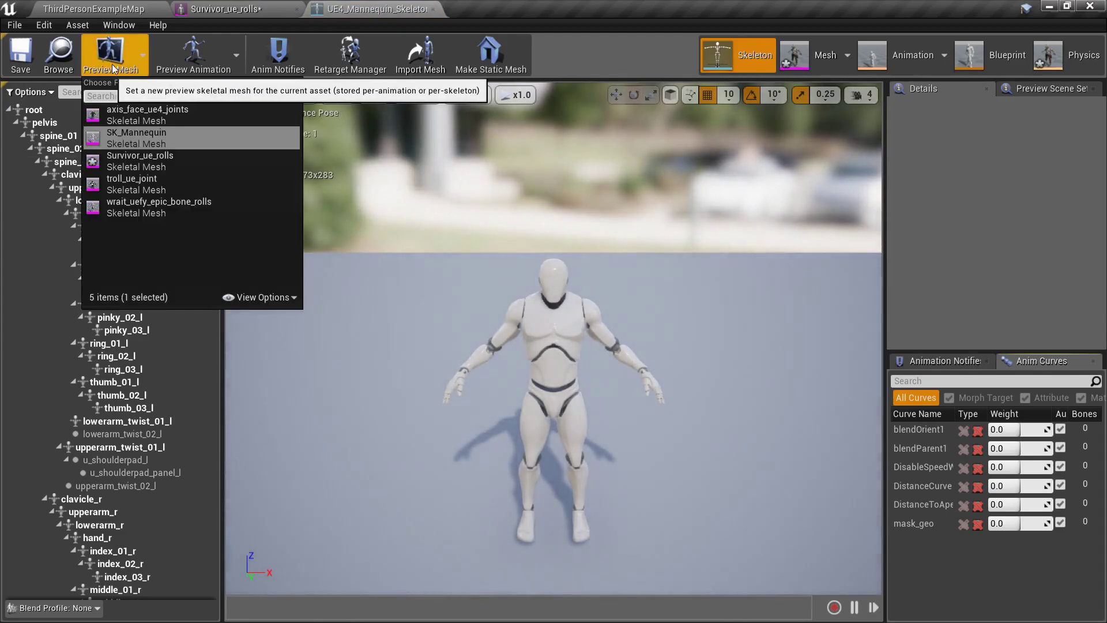
pyautogui.click(147, 163)
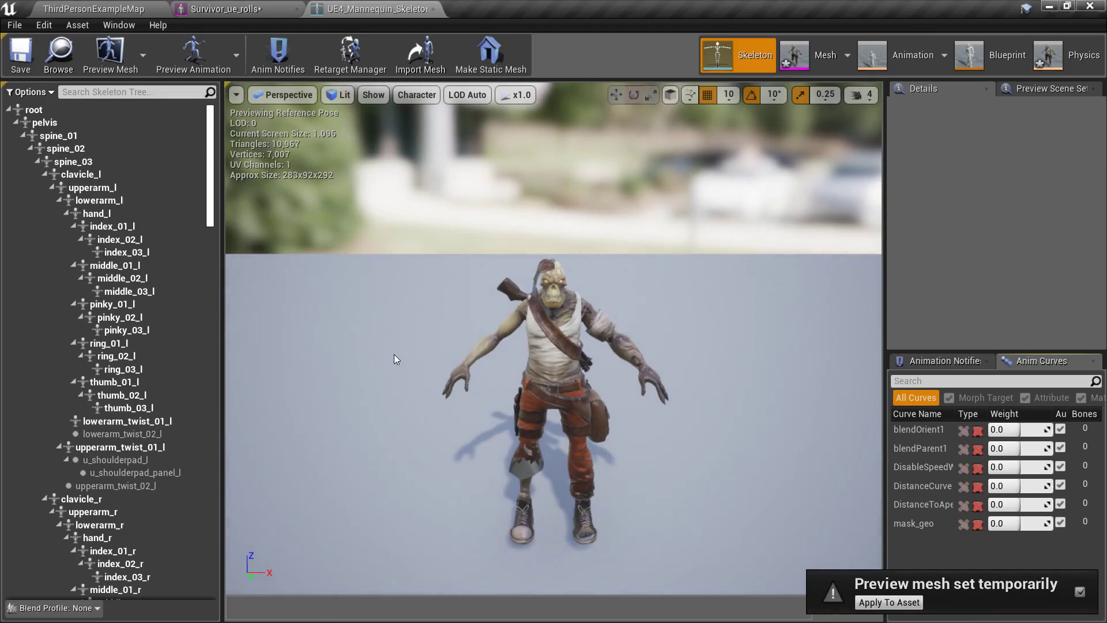
pyautogui.click(110, 55)
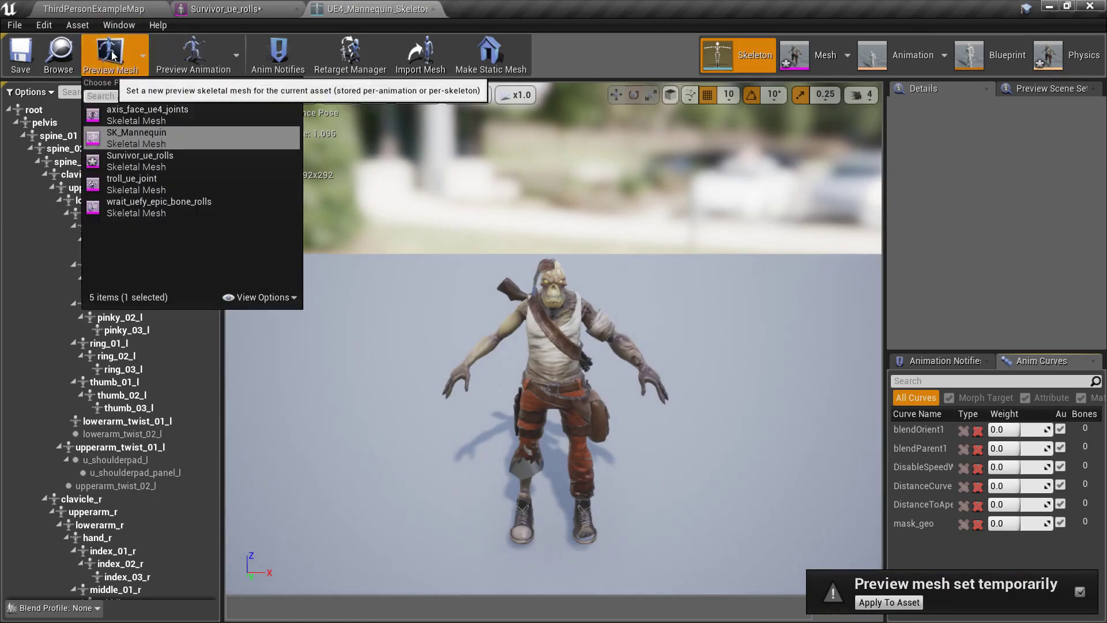
pyautogui.click(123, 188)
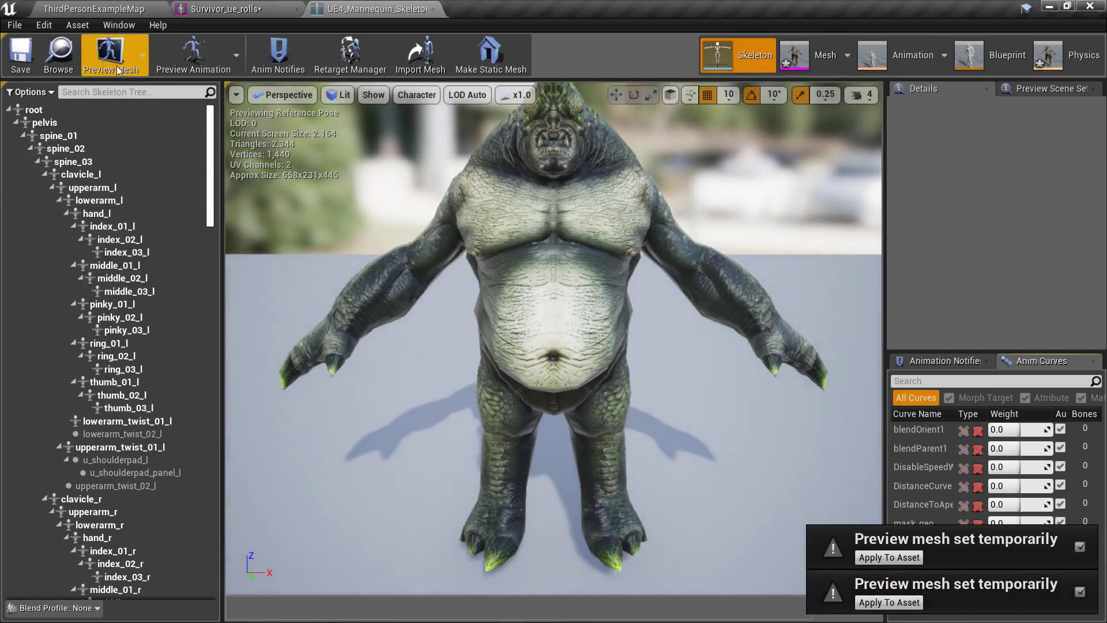
pyautogui.click(116, 65)
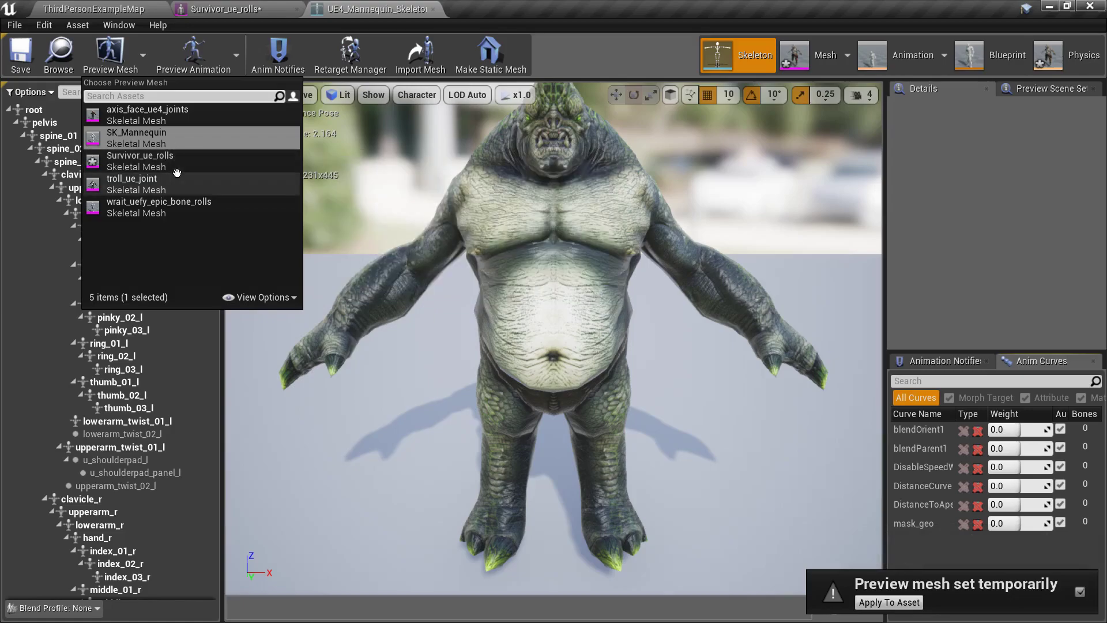
pyautogui.click(173, 159)
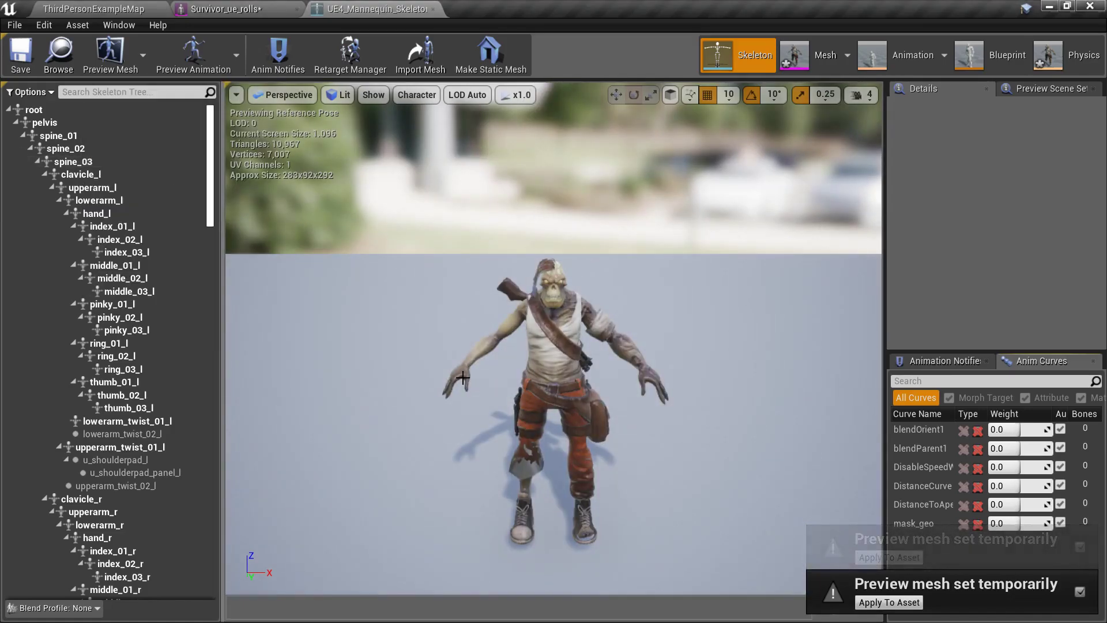
pyautogui.click(900, 55)
pyautogui.scroll(-5, 975, 519)
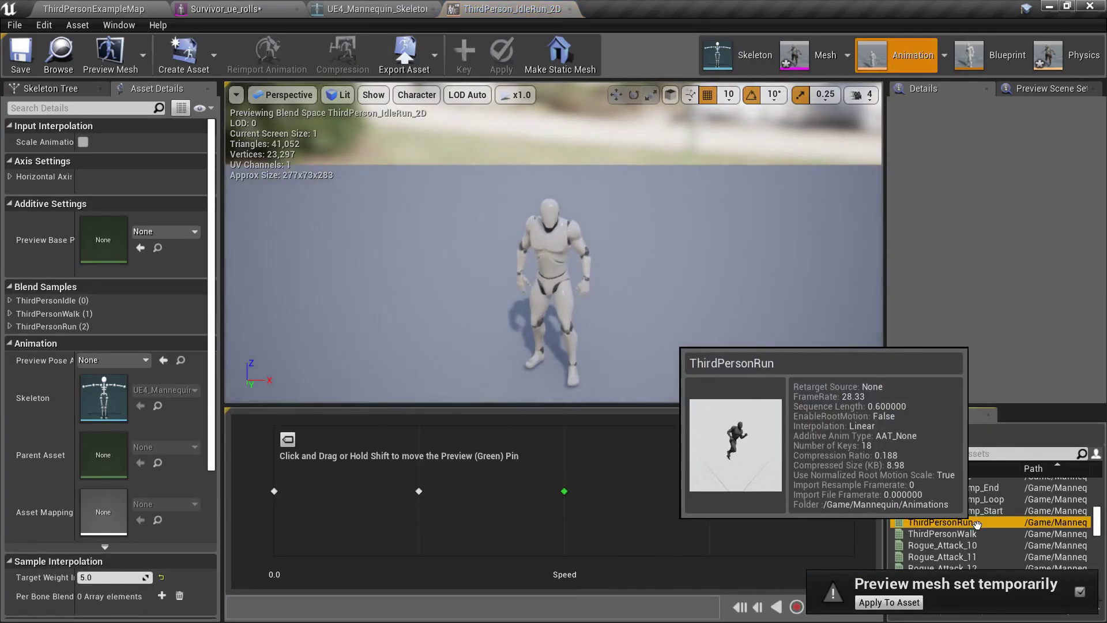
# - Open ThirdPersonWalk and play it on the survivor preview mesh
pyautogui.click(976, 523)
pyautogui.click(974, 533)
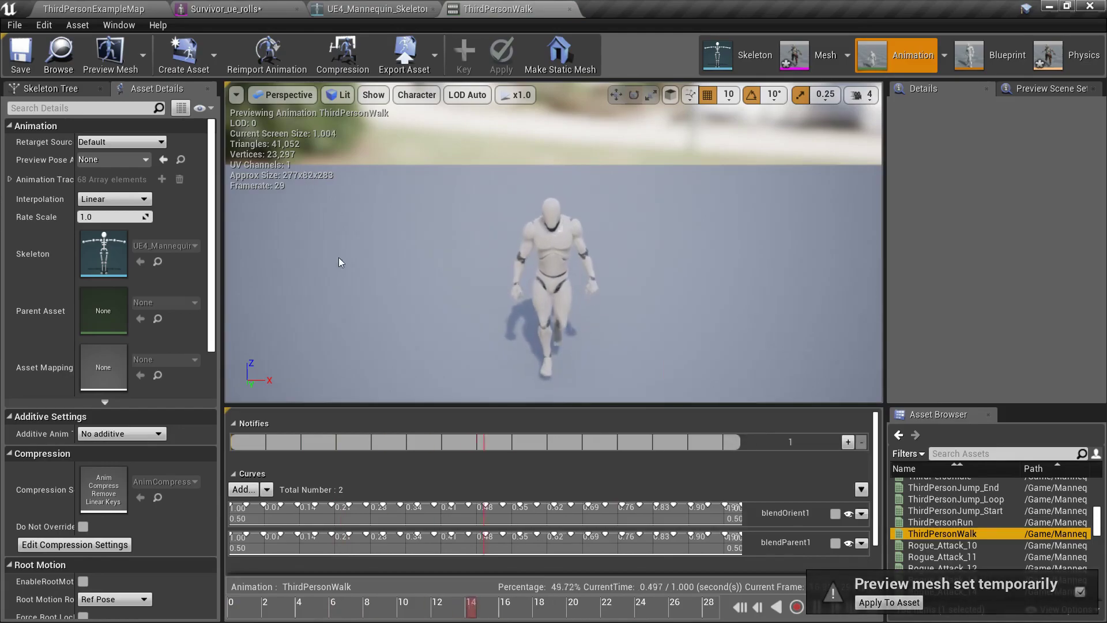
pyautogui.click(110, 54)
pyautogui.click(156, 166)
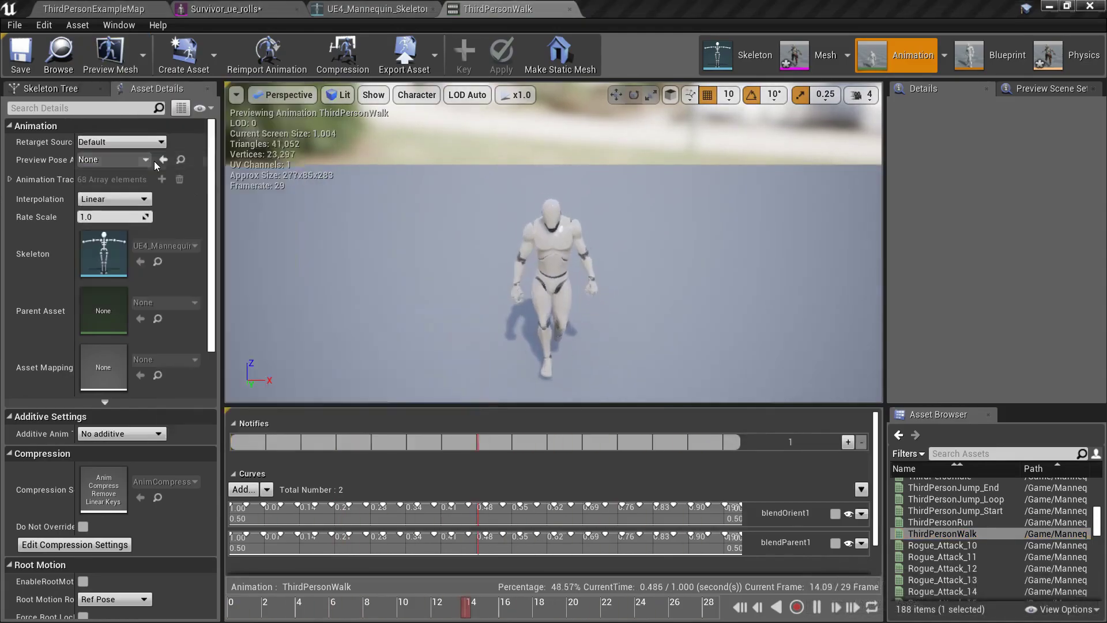
pyautogui.click(110, 55)
pyautogui.click(115, 52)
# - Play the walk on the troll mesh, switch back to Survivor_ue_rolls, then return to ThirdPersonExampleMap
pyautogui.click(115, 52)
pyautogui.click(151, 179)
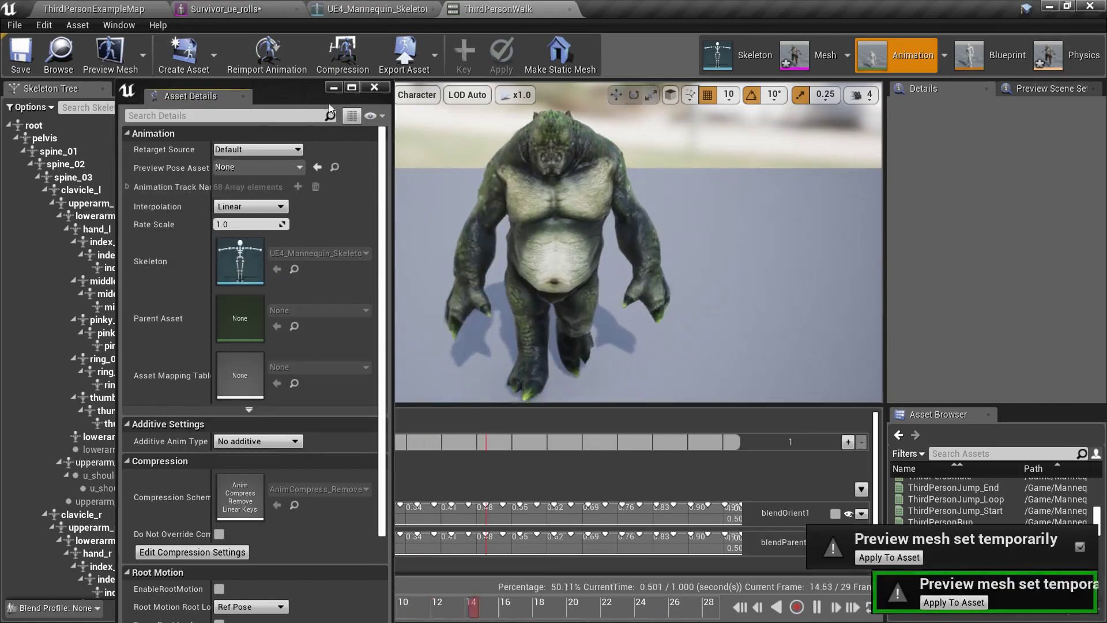
pyautogui.click(374, 87)
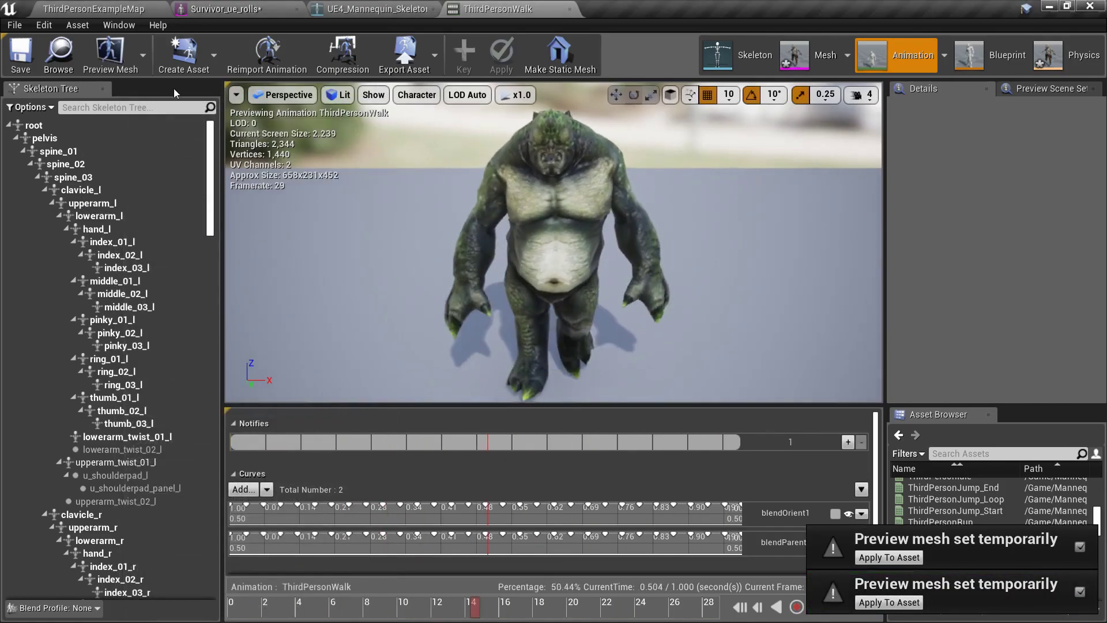
pyautogui.click(130, 40)
pyautogui.click(161, 162)
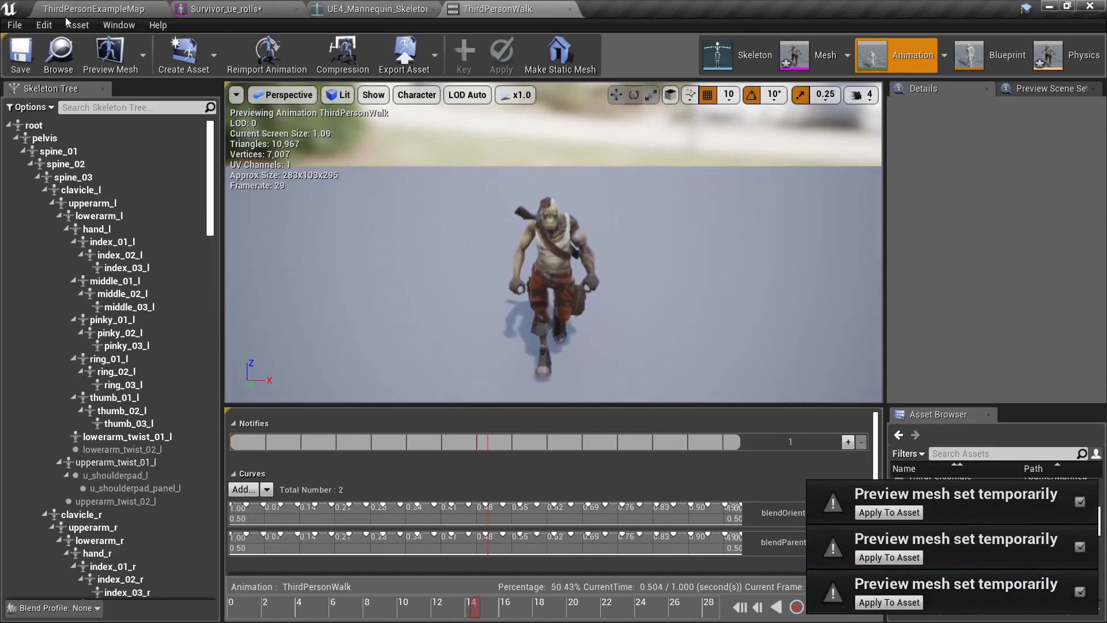
pyautogui.click(87, 9)
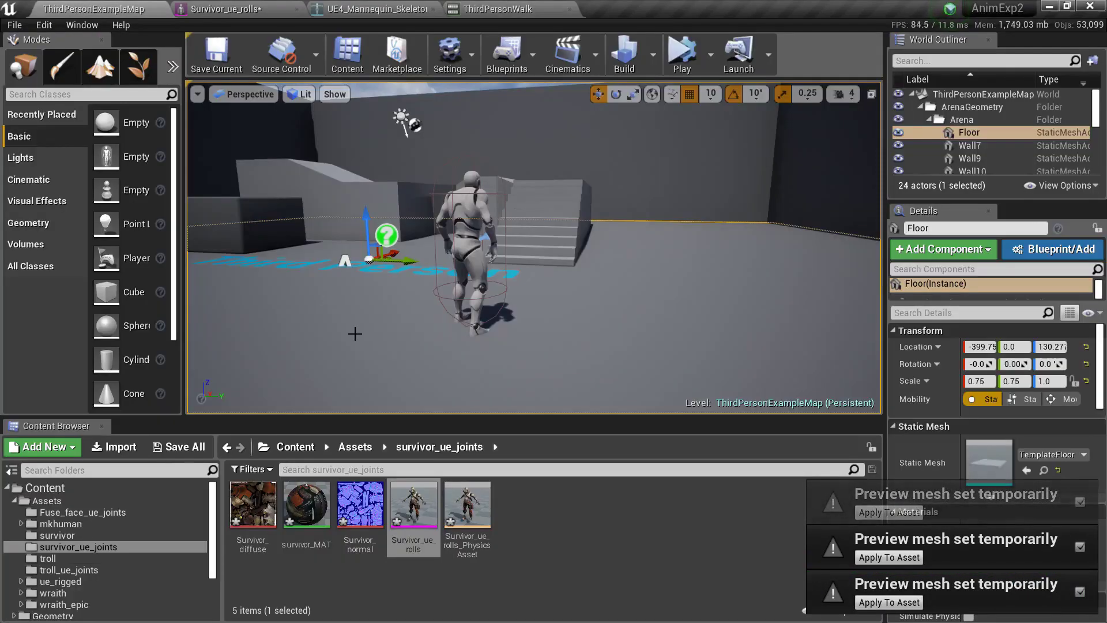
# - Compare the survivor and survivor_ue_joints folders, ending on survivor's seven assets
pyautogui.click(88, 533)
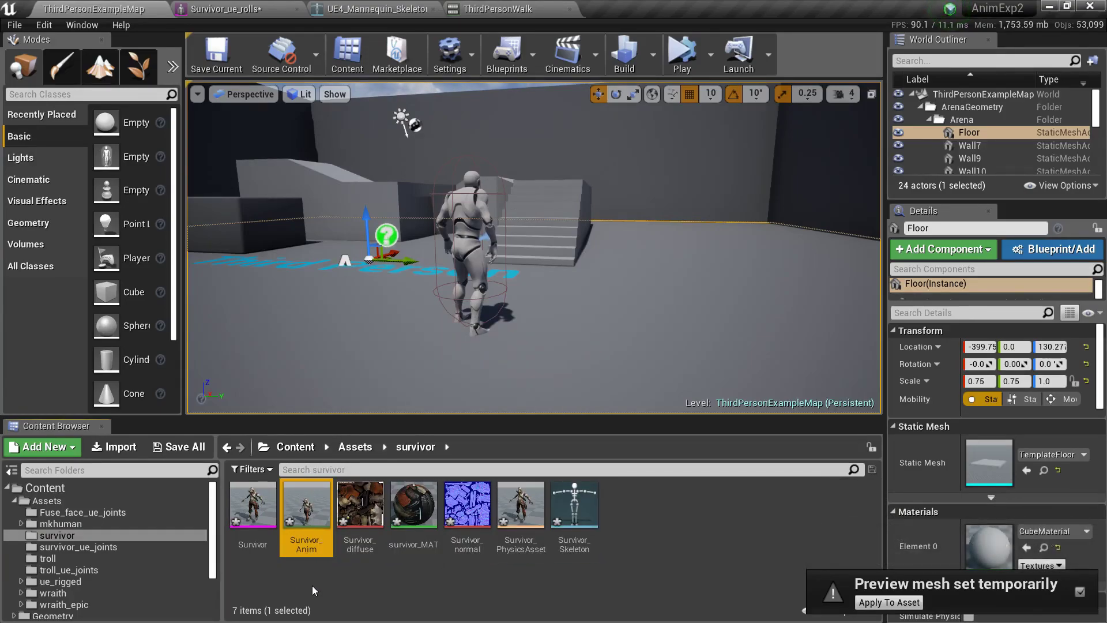
pyautogui.click(119, 547)
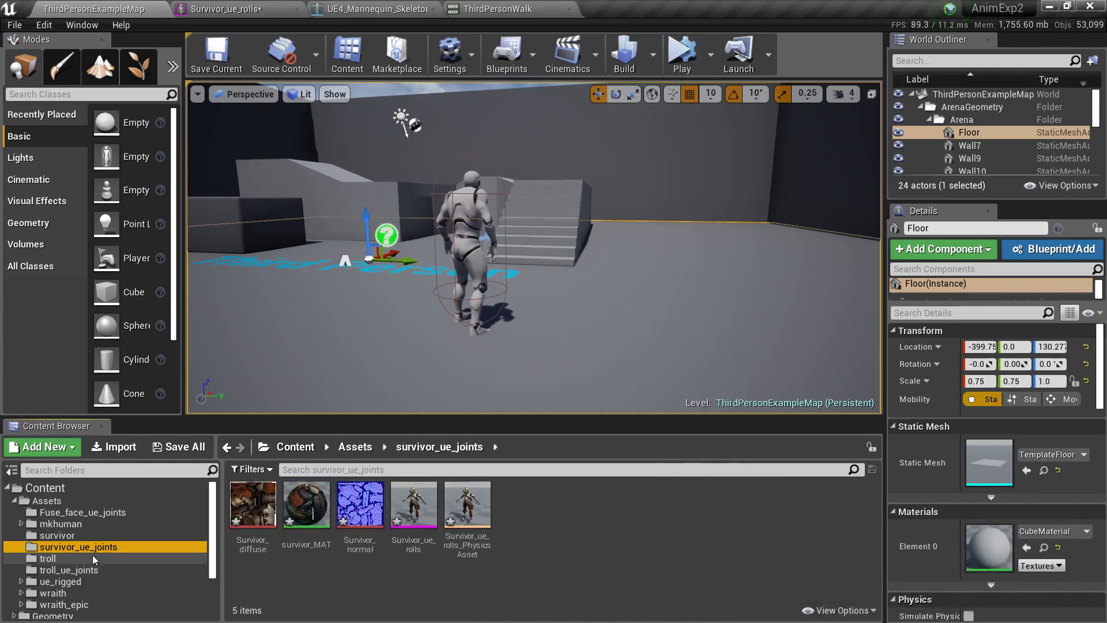
pyautogui.click(79, 534)
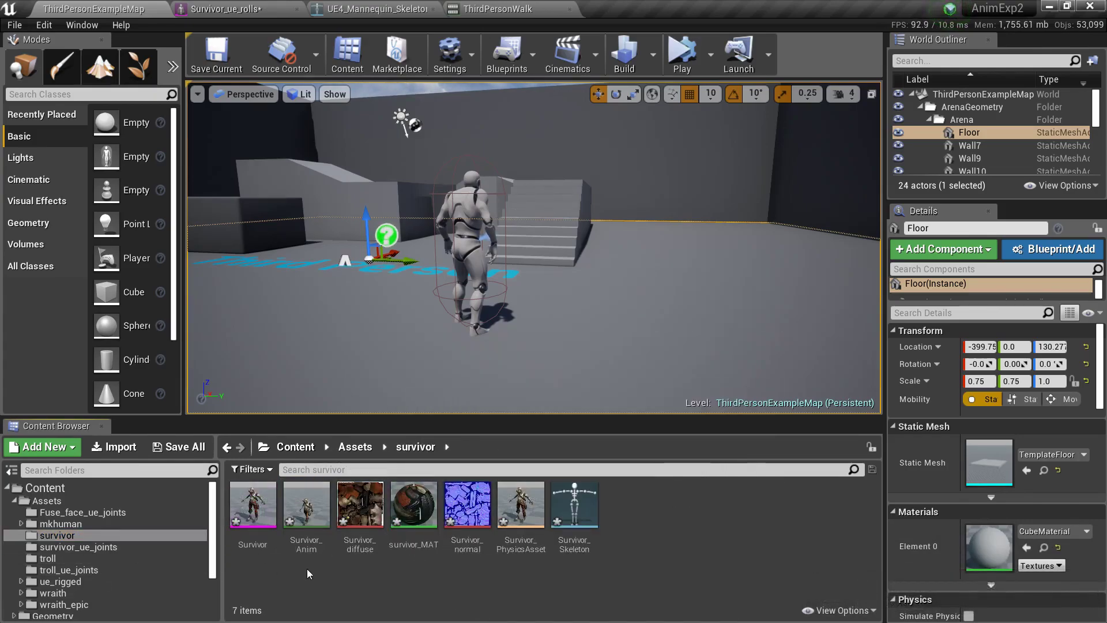